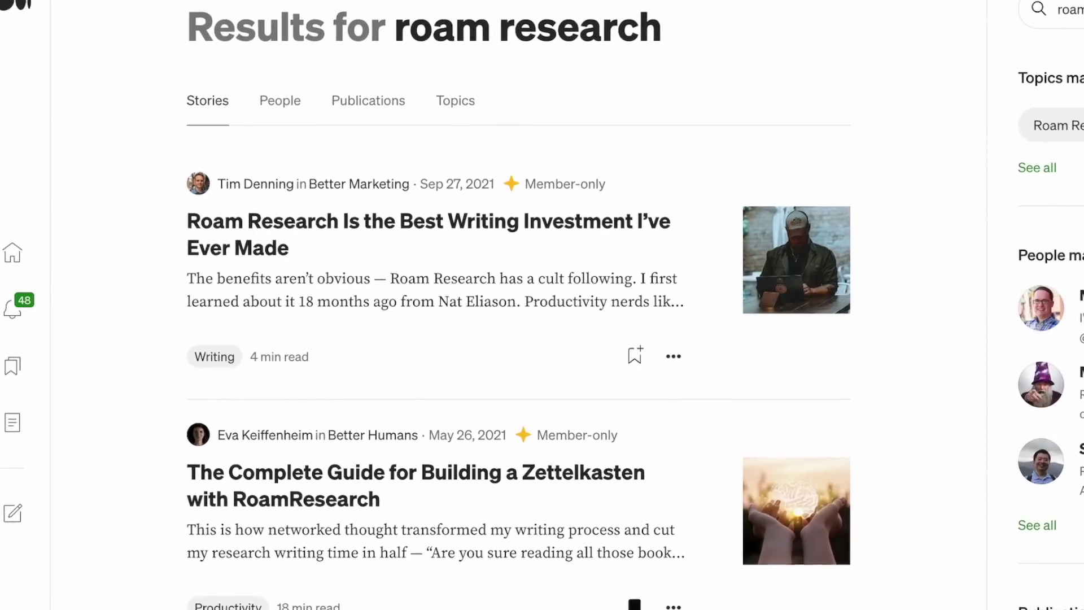
# - Scroll down through the Medium search results for 'roam research'
pyautogui.scroll(-2, 542, 305)
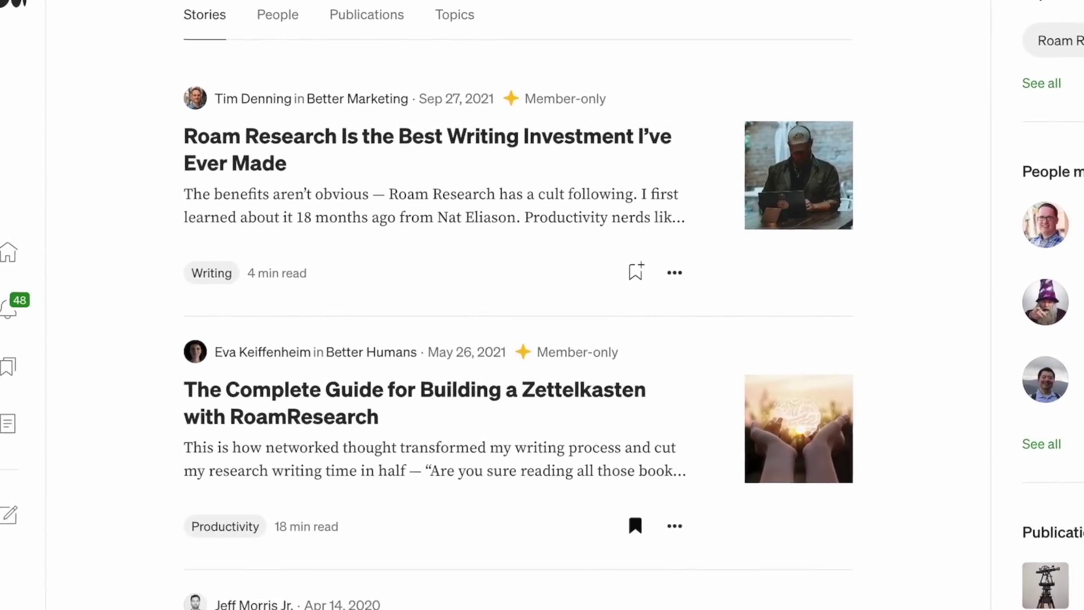
pyautogui.scroll(-5, 542, 305)
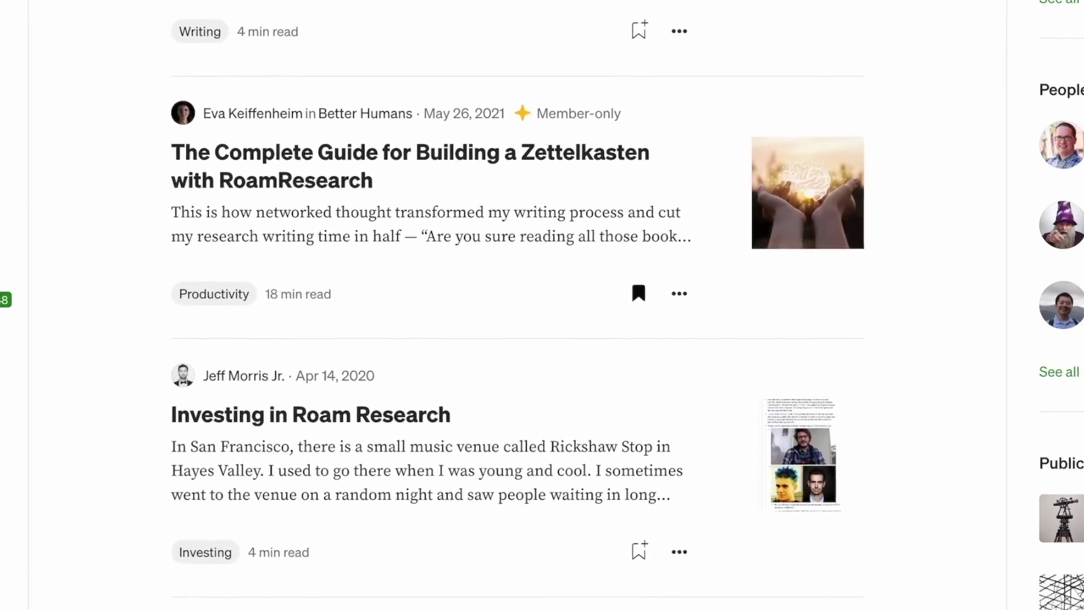
pyautogui.scroll(-6, 542, 305)
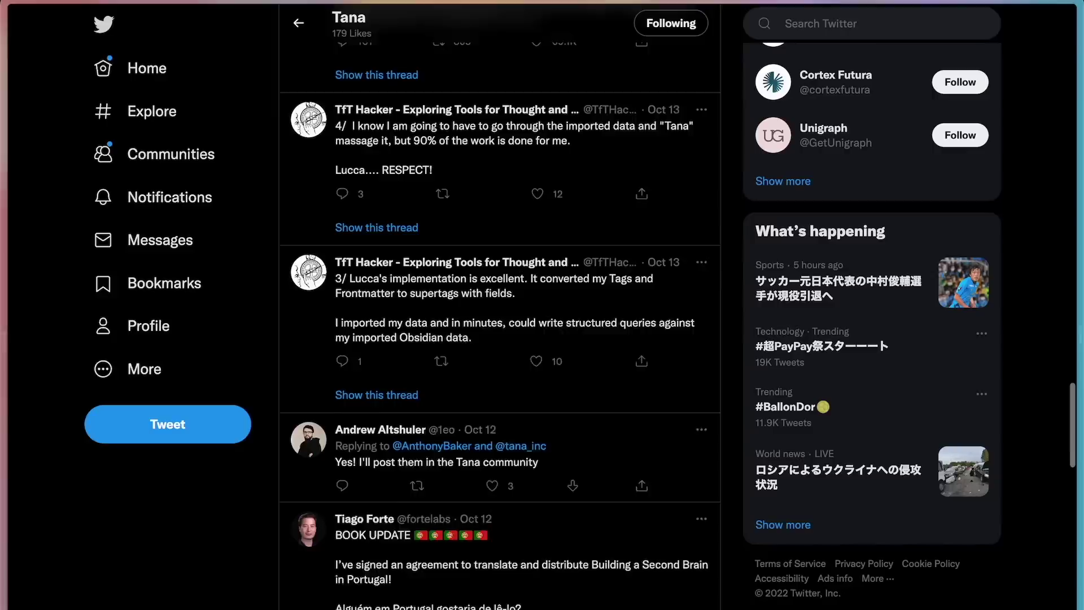
# - Scroll down the Twitter feed through the Tana-related tweets
pyautogui.scroll(-5, 565, 339)
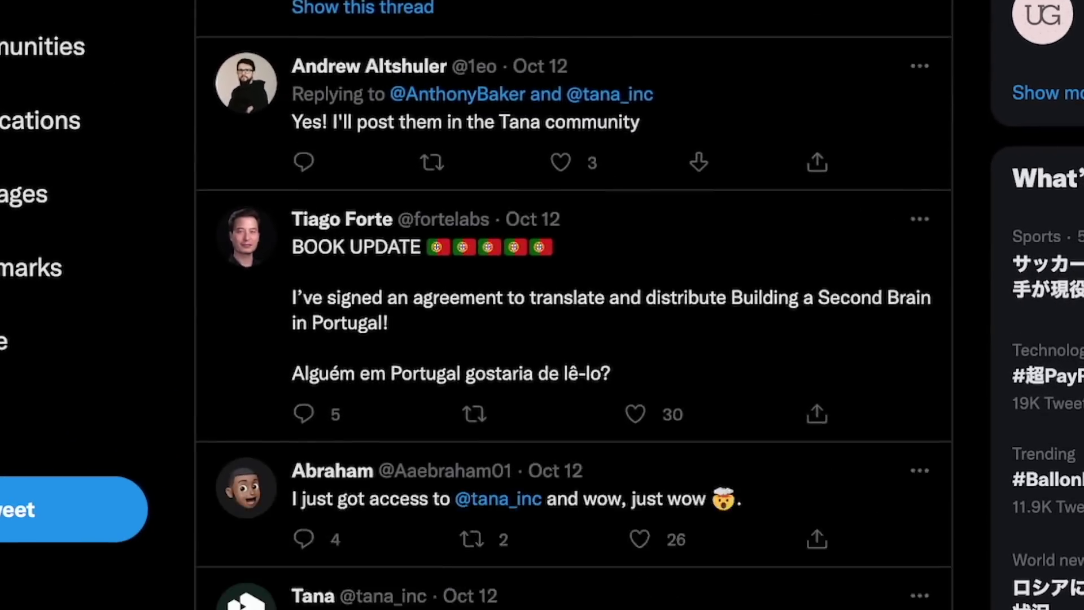
pyautogui.scroll(-8, 565, 339)
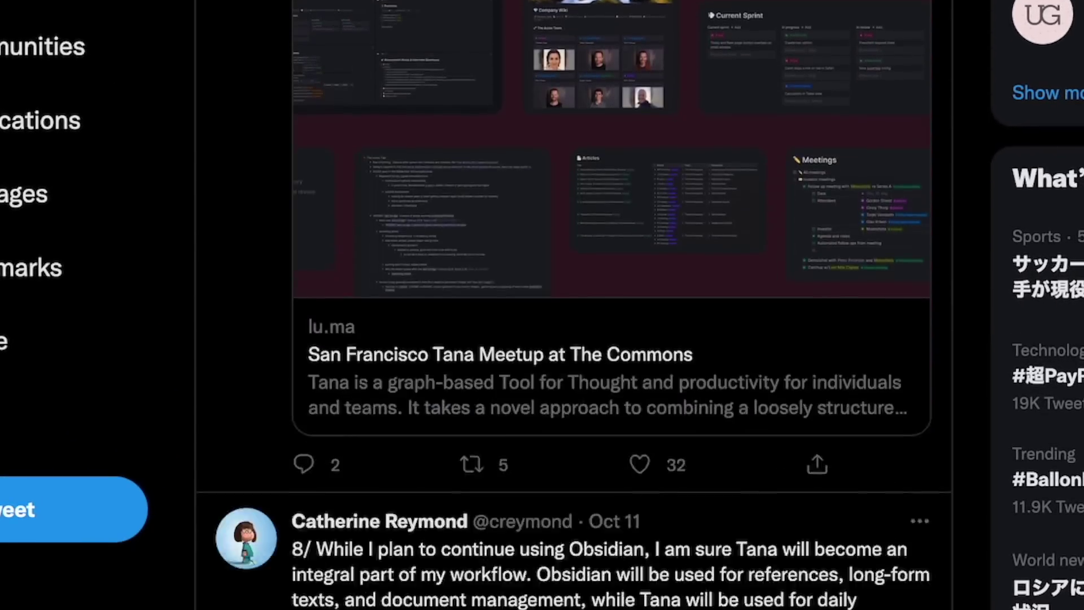
pyautogui.scroll(-10, 573, 305)
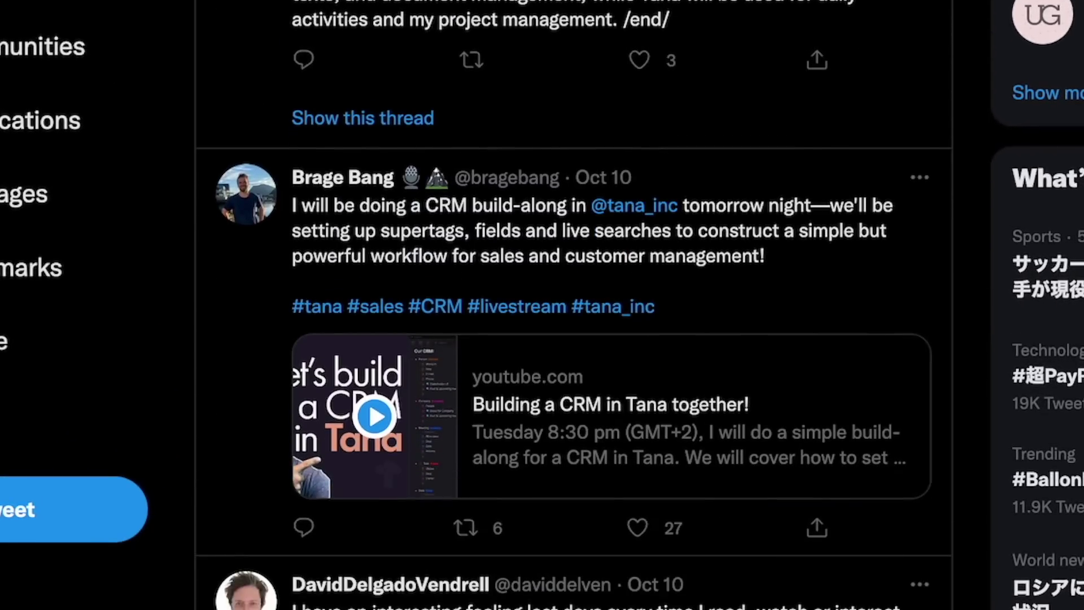
pyautogui.scroll(-6, 574, 305)
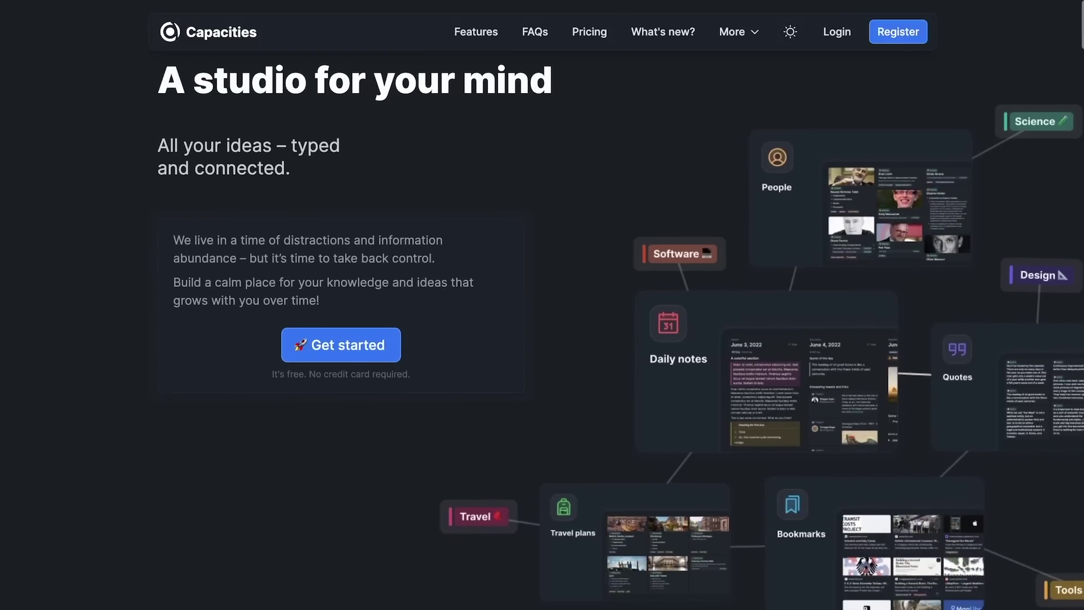
pyautogui.scroll(-15, 542, 338)
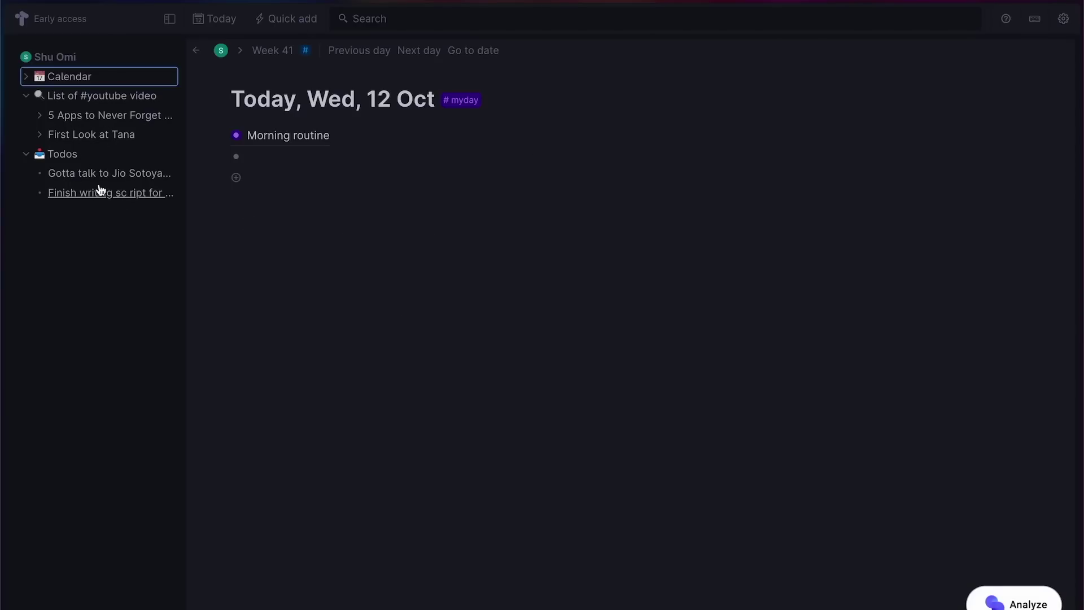
# - Expand Calendar > 2022 > Week 40 in the sidebar and open Tue, 4 Oct
pyautogui.click(26, 78)
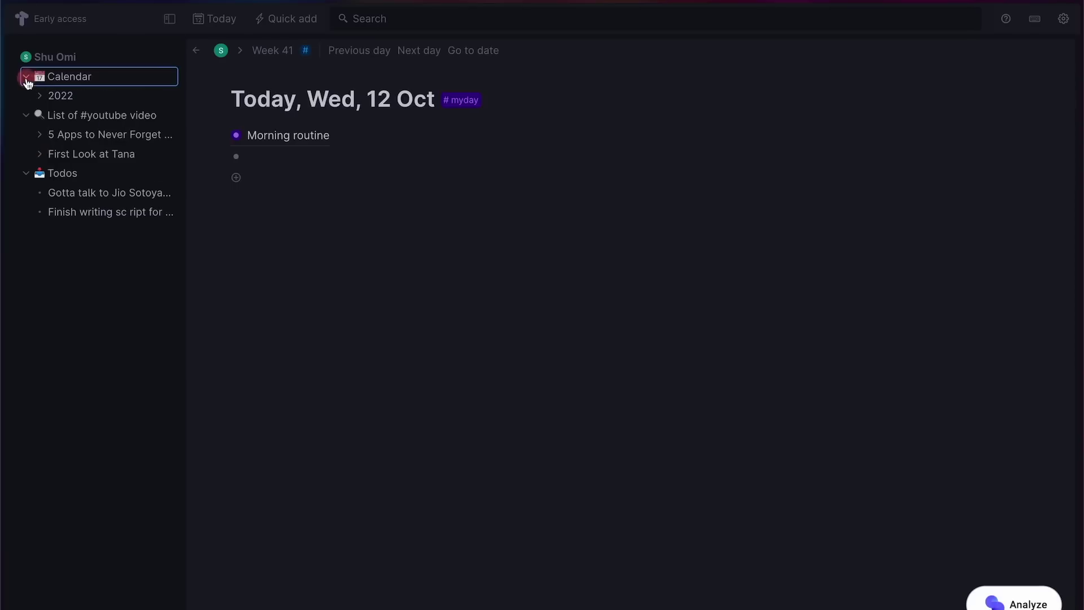
pyautogui.click(40, 96)
pyautogui.click(53, 115)
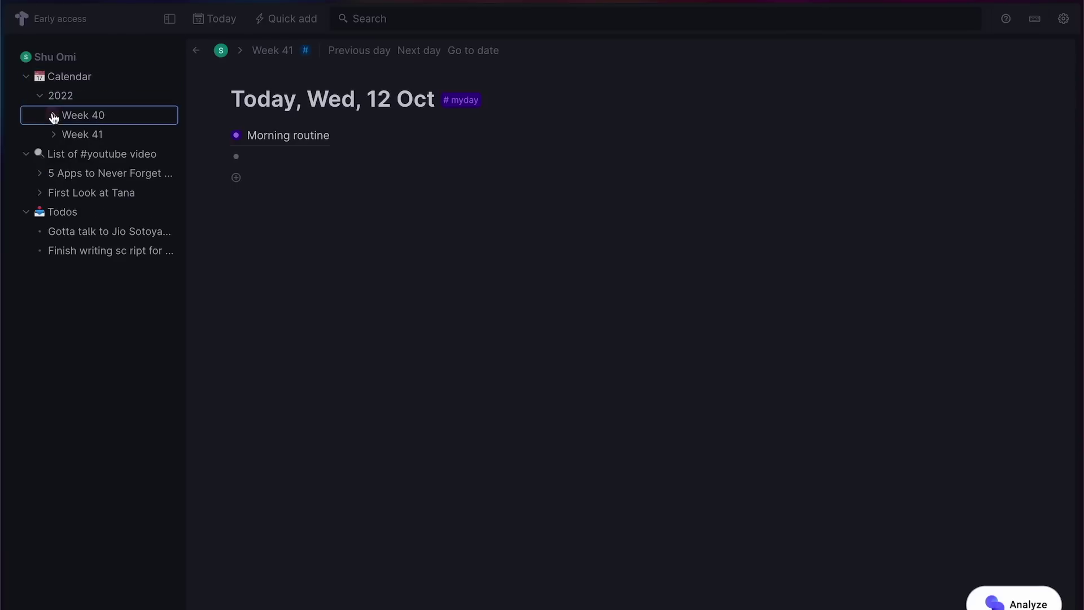
pyautogui.click(110, 137)
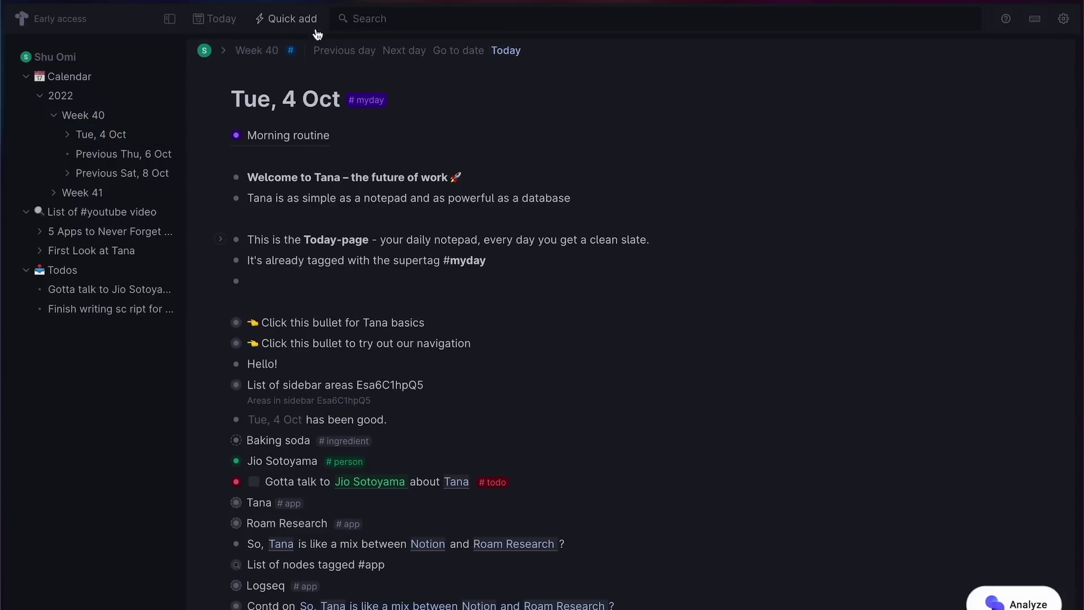
# - Quick-add a 'Hola!' note to today's page
pyautogui.click(298, 29)
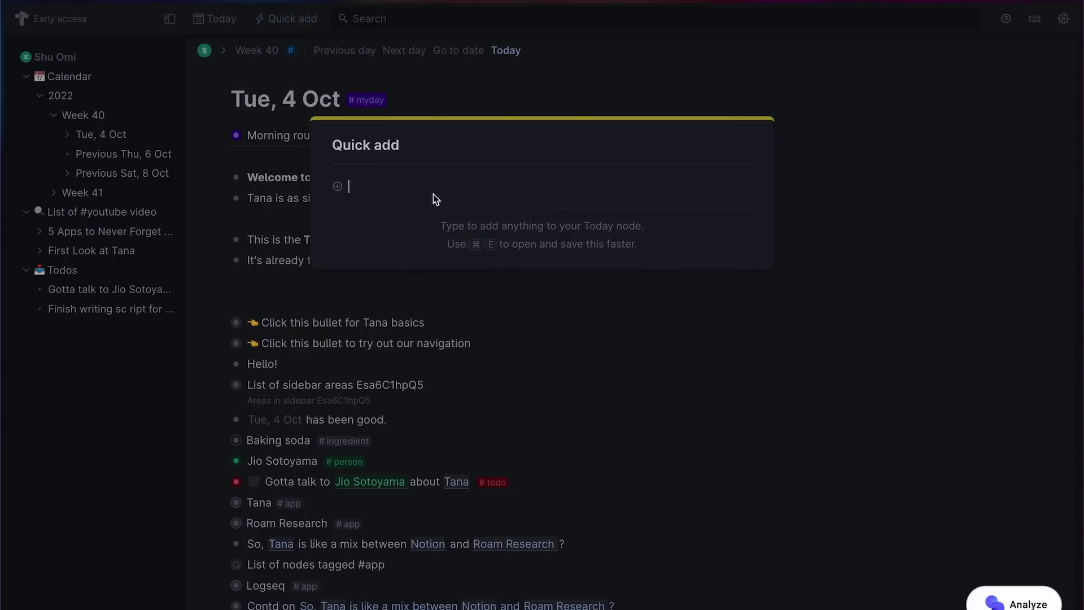
pyautogui.write('Hola!')
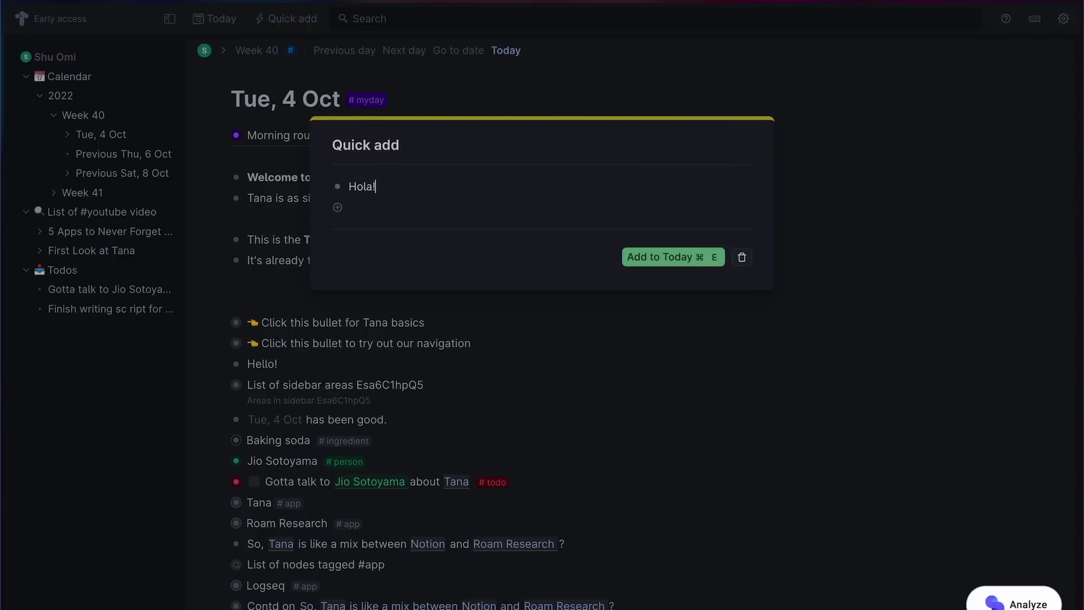
pyautogui.press('super+e')
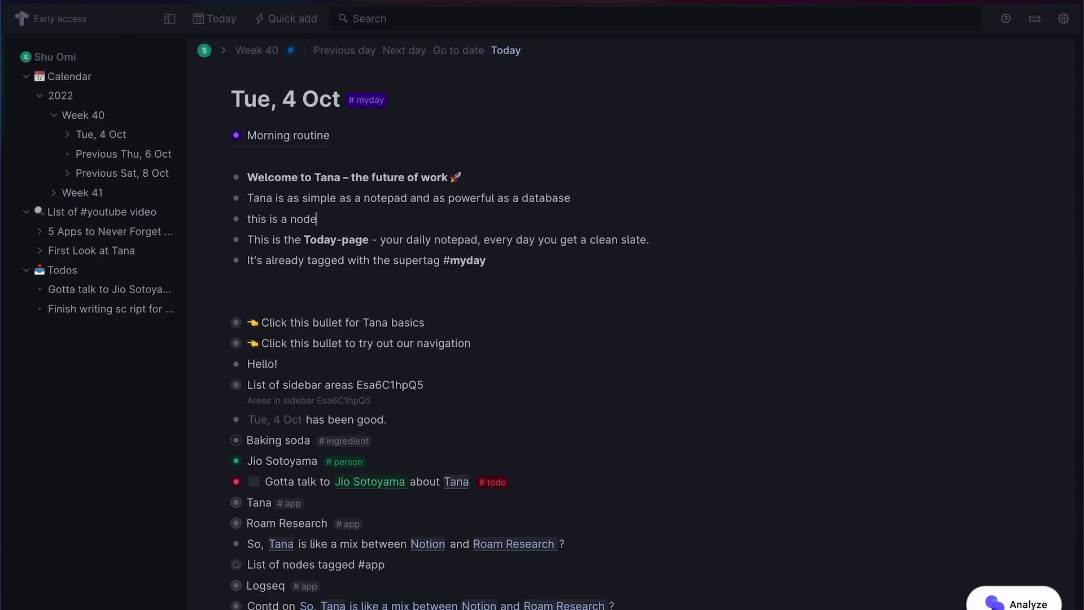
# - Add the bullet 'this :)' below 'this is a node' and open that node as a page
pyautogui.press('Return')
pyautogui.write('this ')
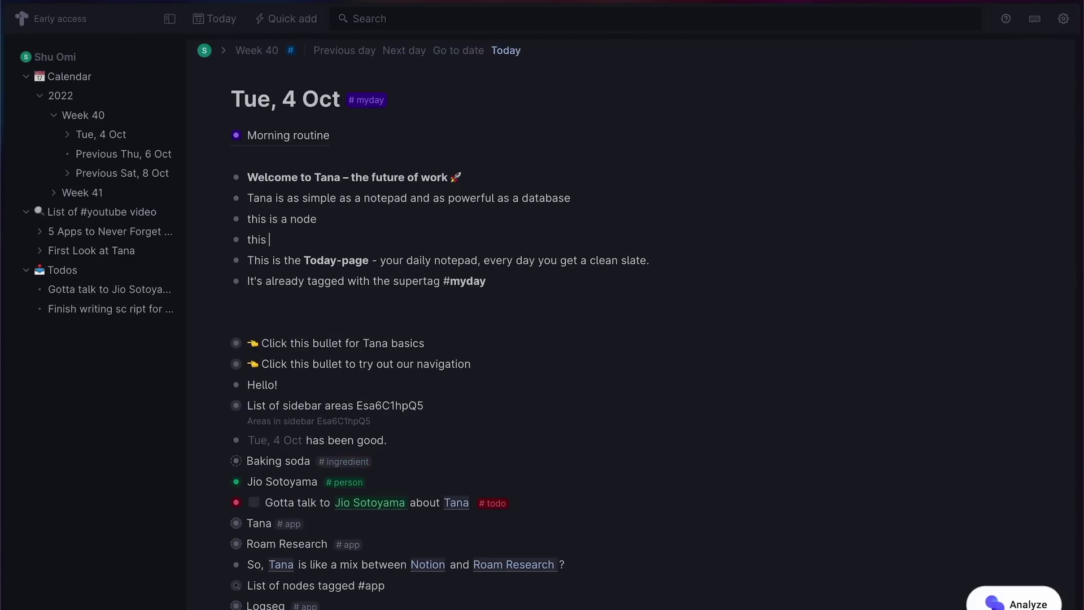
pyautogui.write(':)')
pyautogui.click(237, 220)
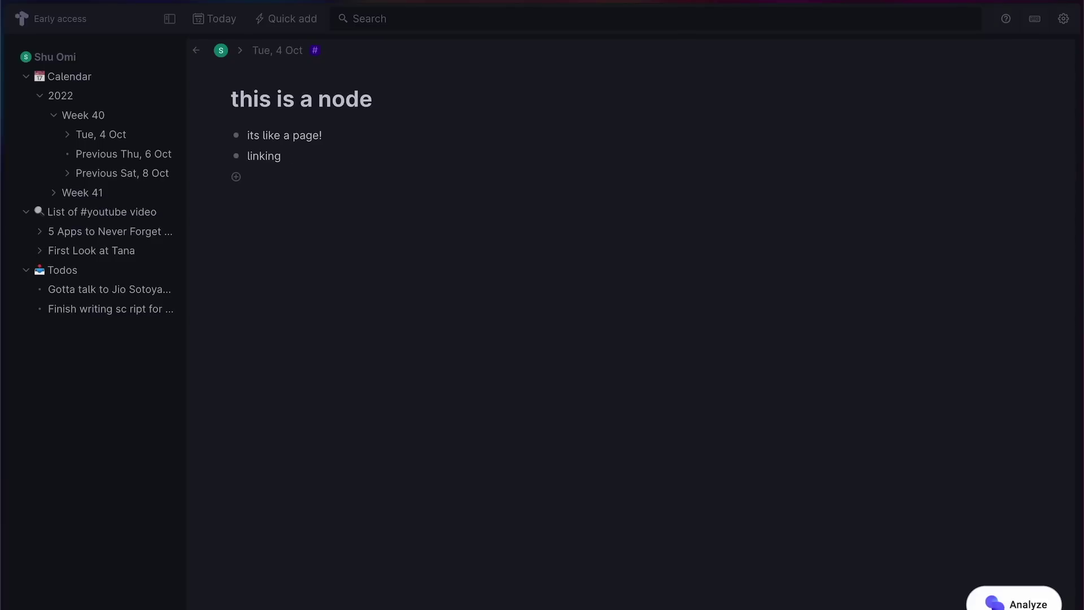
pyautogui.write('@')
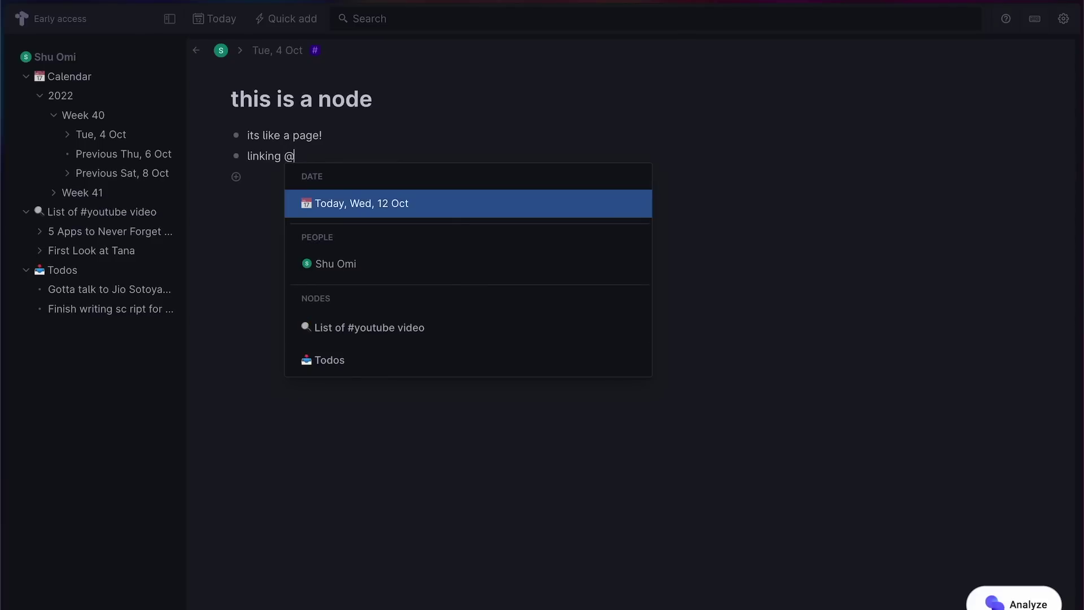
pyautogui.write('ho')
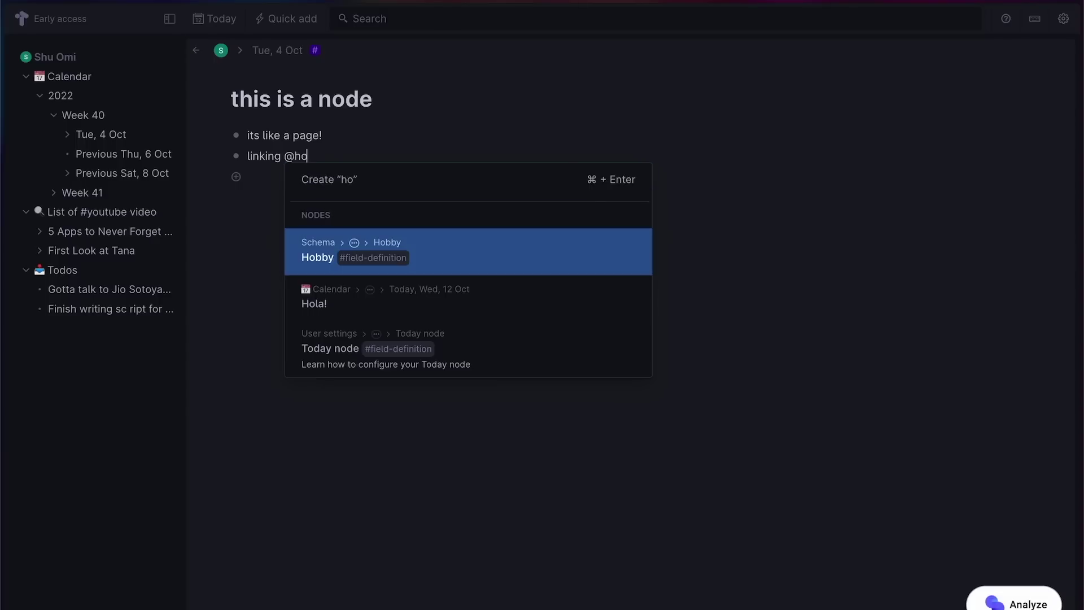
pyautogui.write('la')
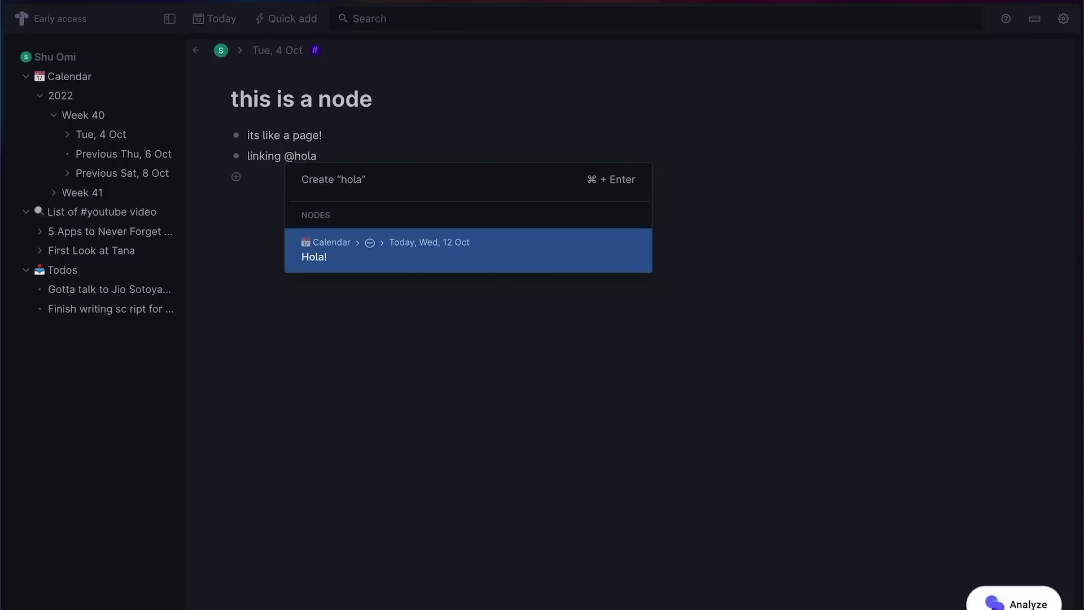
pyautogui.press('Return')
pyautogui.press('Return')
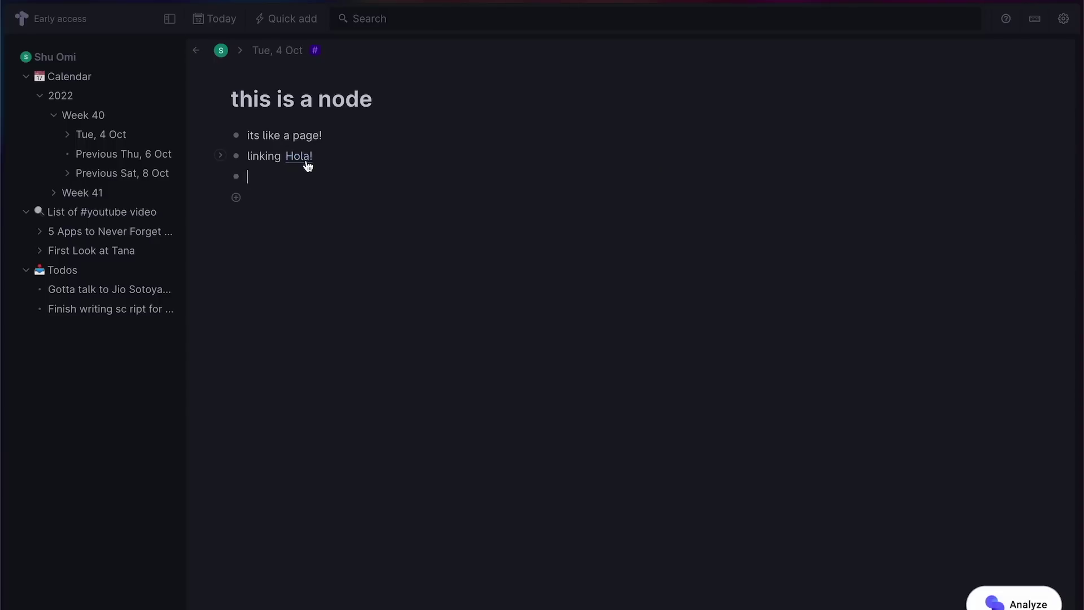
pyautogui.press('super+bracketleft')
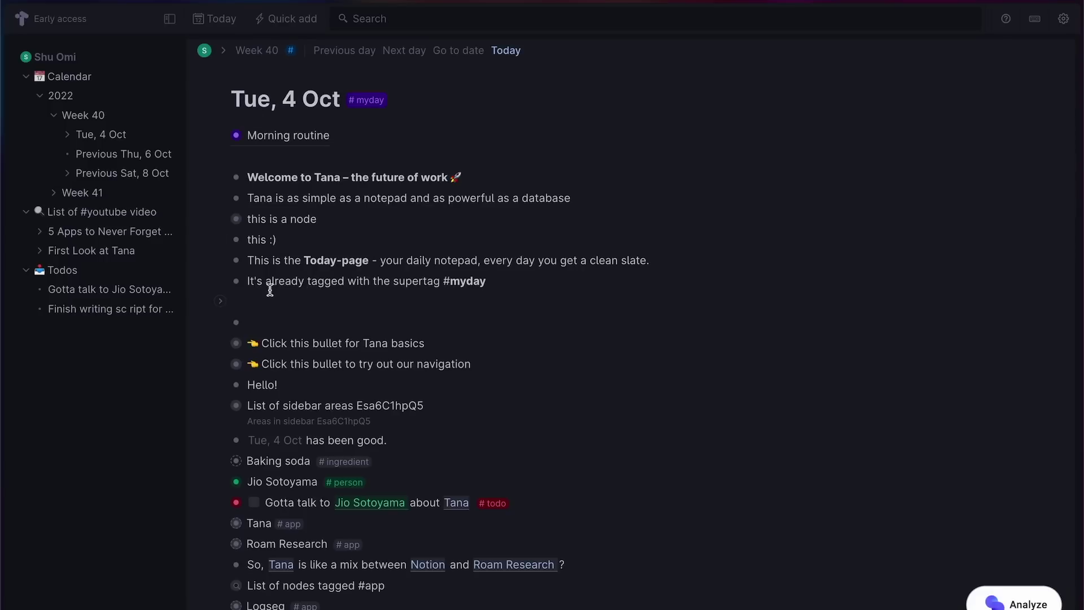
pyautogui.keyDown('shift'); pyautogui.click(236, 220); pyautogui.keyUp('shift')
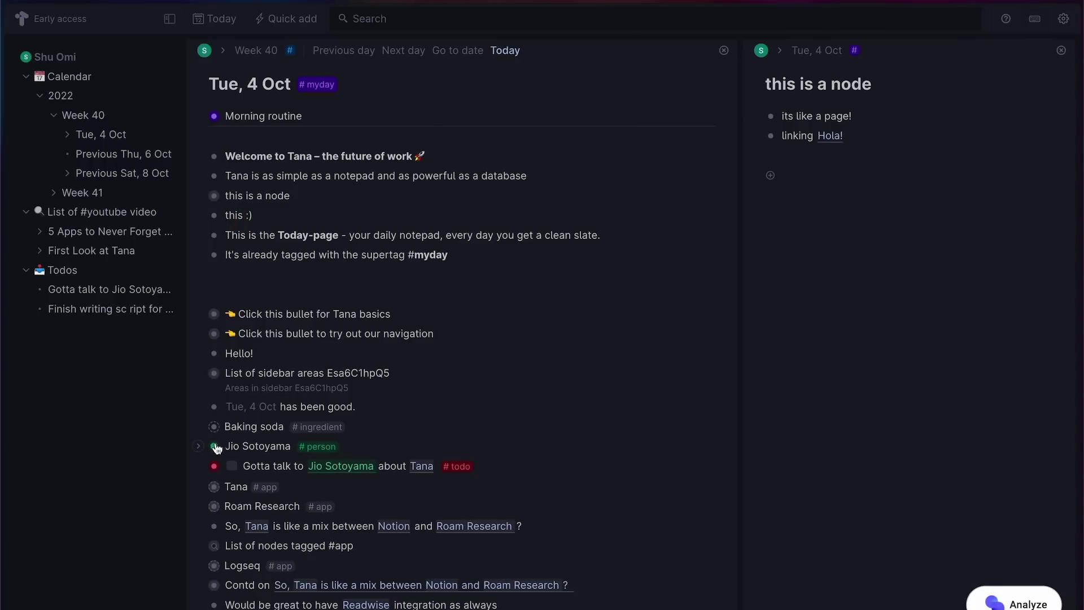
pyautogui.keyDown('super'); pyautogui.click(215, 447); pyautogui.keyUp('super')
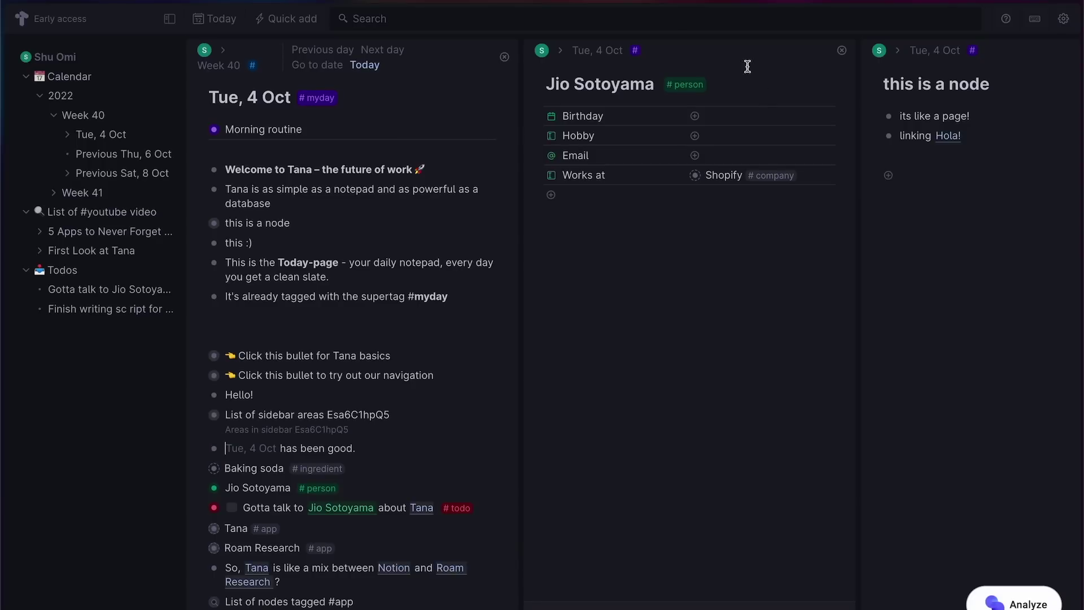
pyautogui.moveTo(726, 52); pyautogui.dragTo(412, 47)
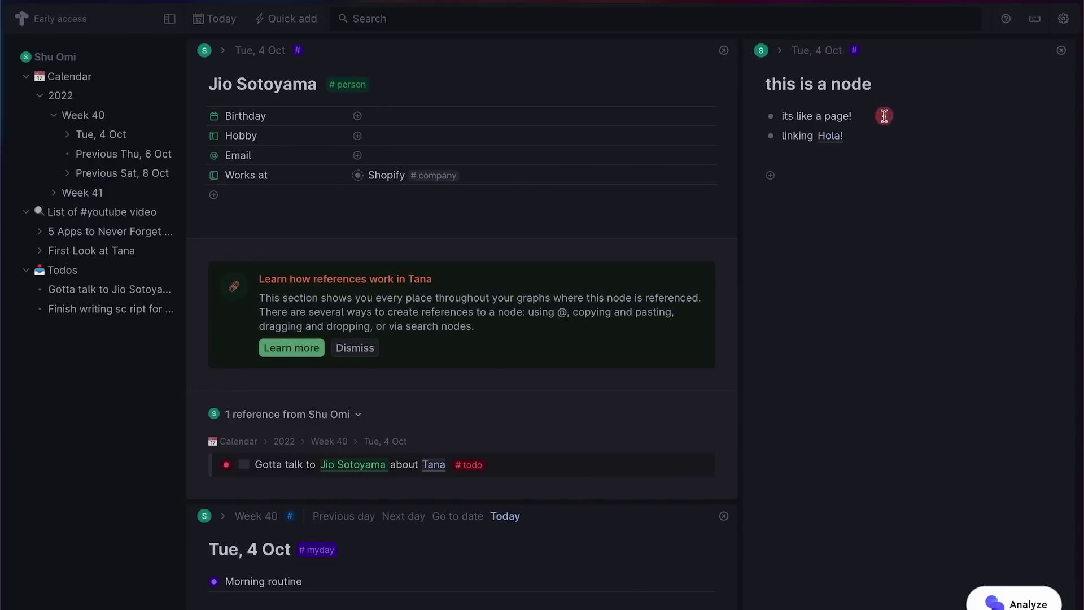
pyautogui.moveTo(885, 116); pyautogui.dragTo(614, 509)
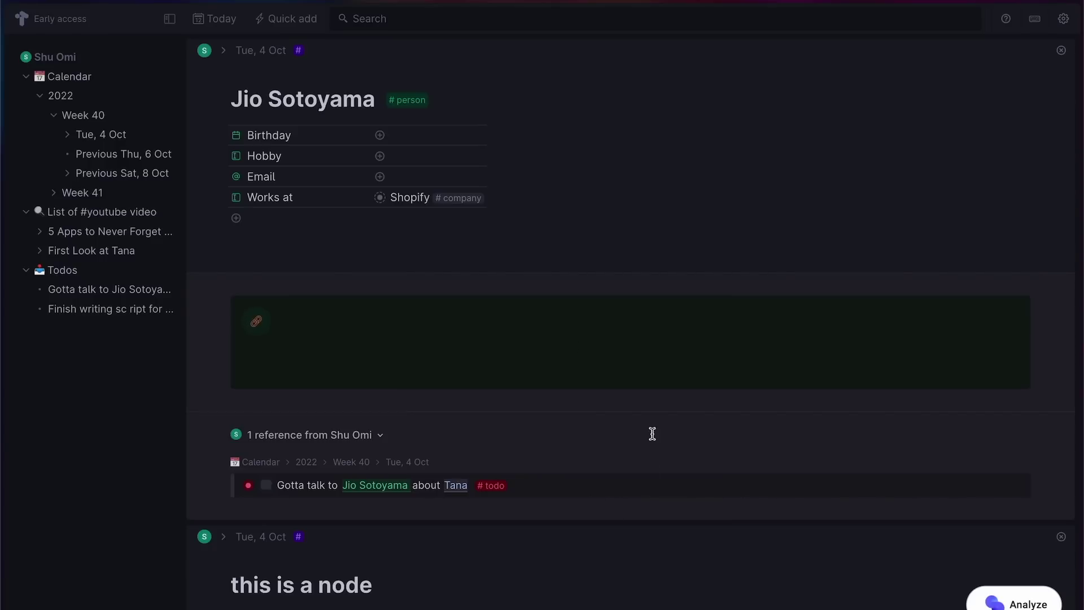
pyautogui.moveTo(367, 50); pyautogui.dragTo(190, 562)
pyautogui.moveTo(267, 561); pyautogui.dragTo(266, 561)
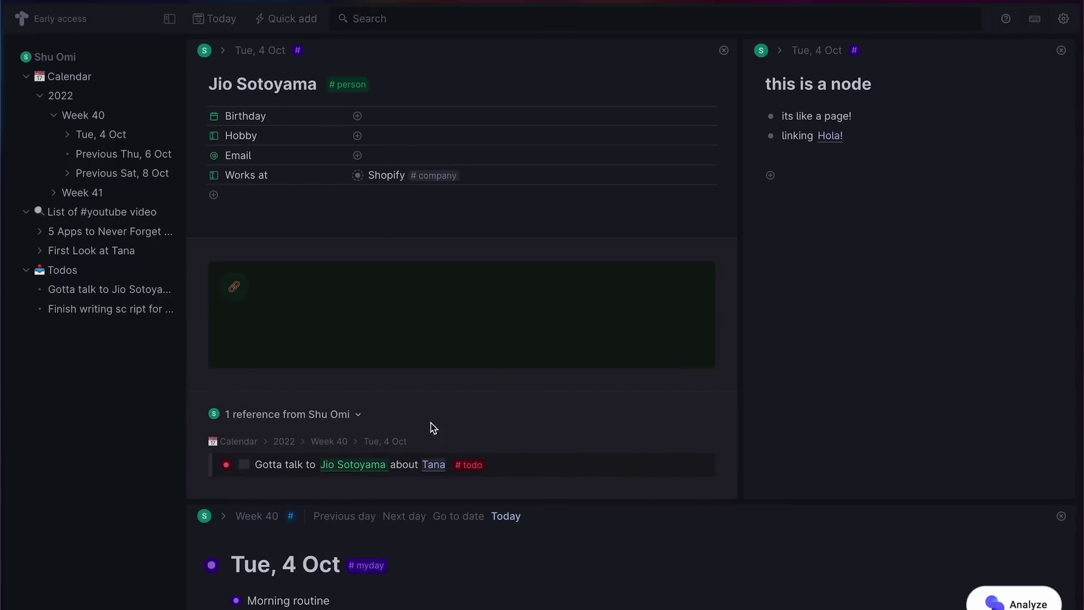
# - Browse the Tana Help Center's Supertags page, discarding a trial 'graph' search
pyautogui.click(1005, 19)
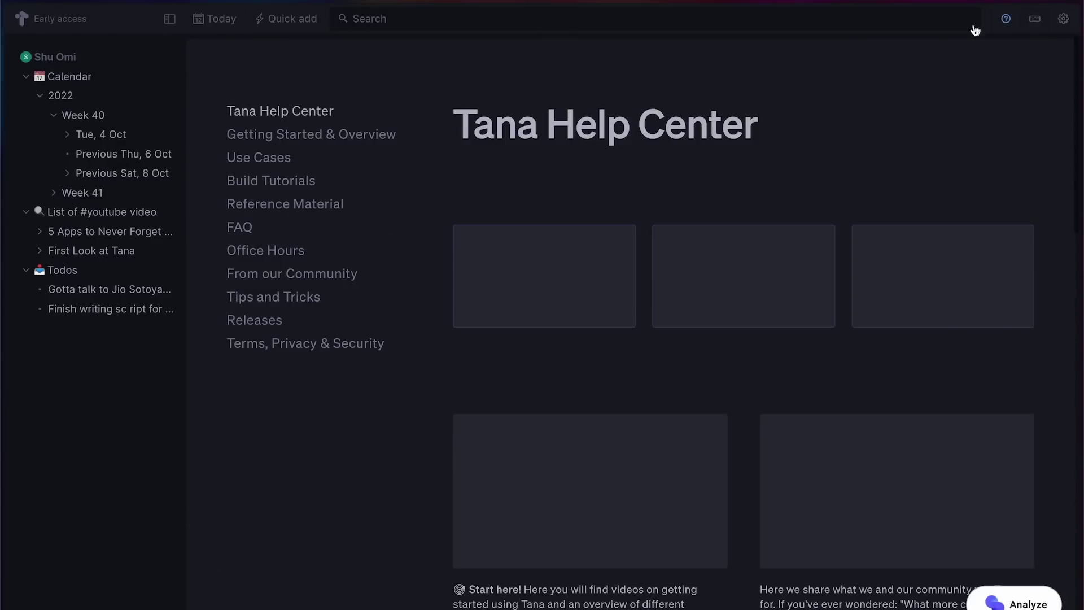
pyautogui.click(520, 14)
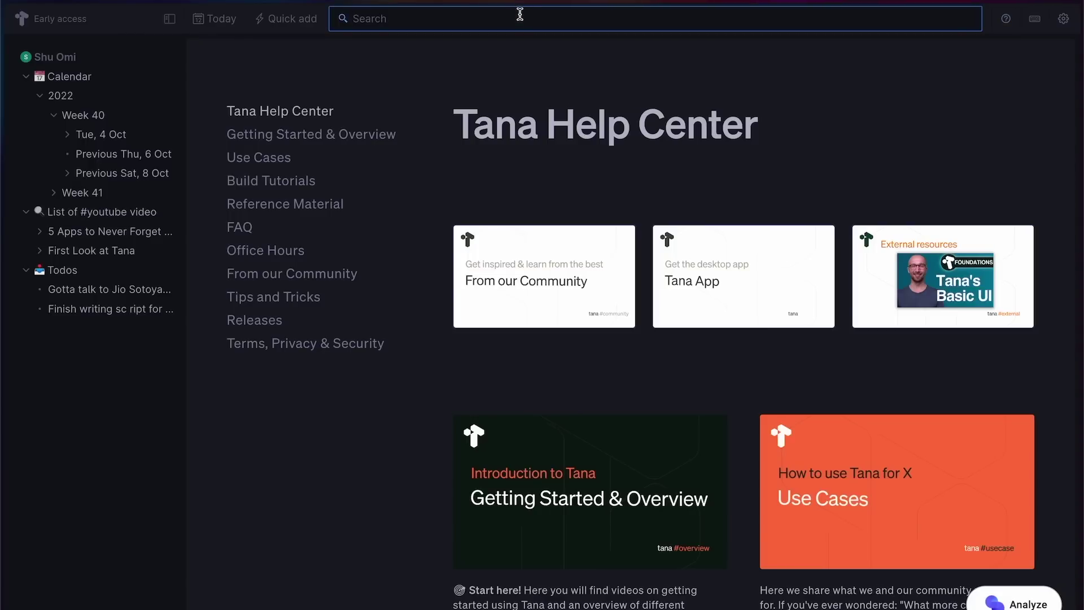
pyautogui.write('graph')
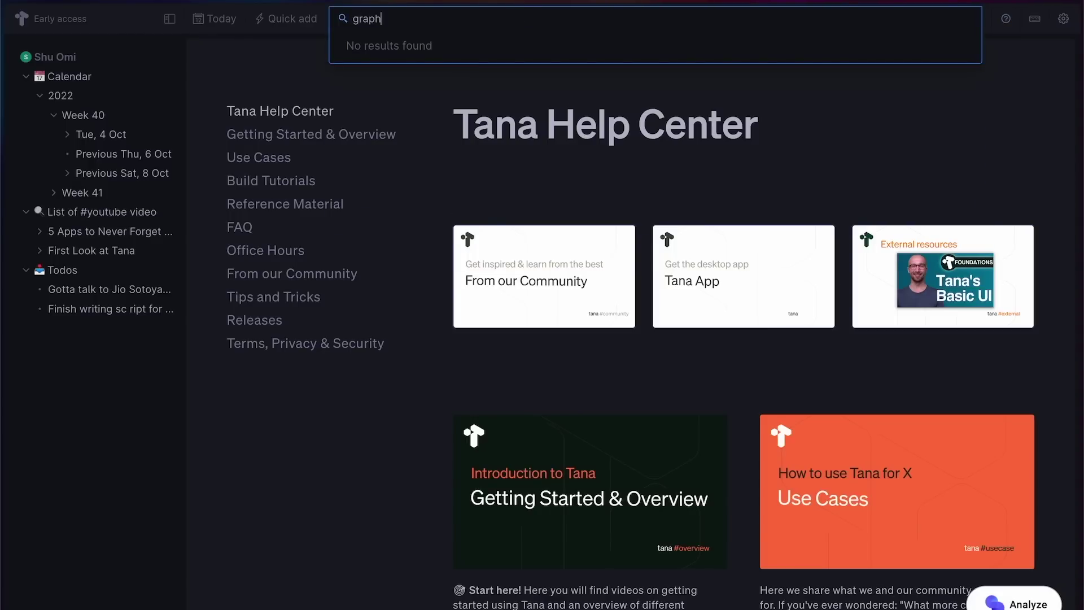
pyautogui.press('BackSpace')
pyautogui.press('BackSpace')
pyautogui.press('BackSpace')
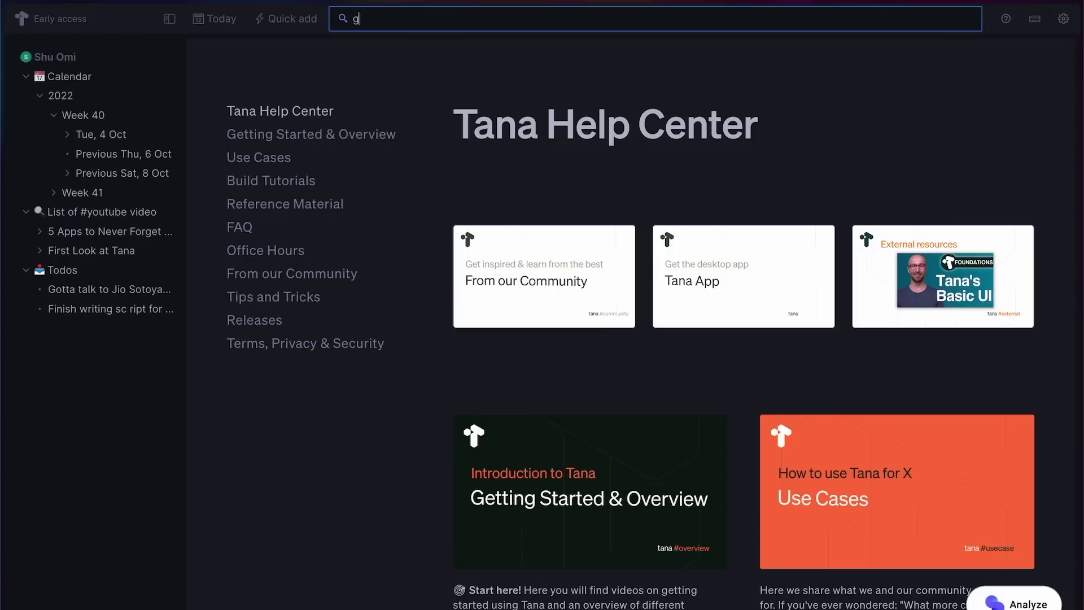
pyautogui.click(571, 100)
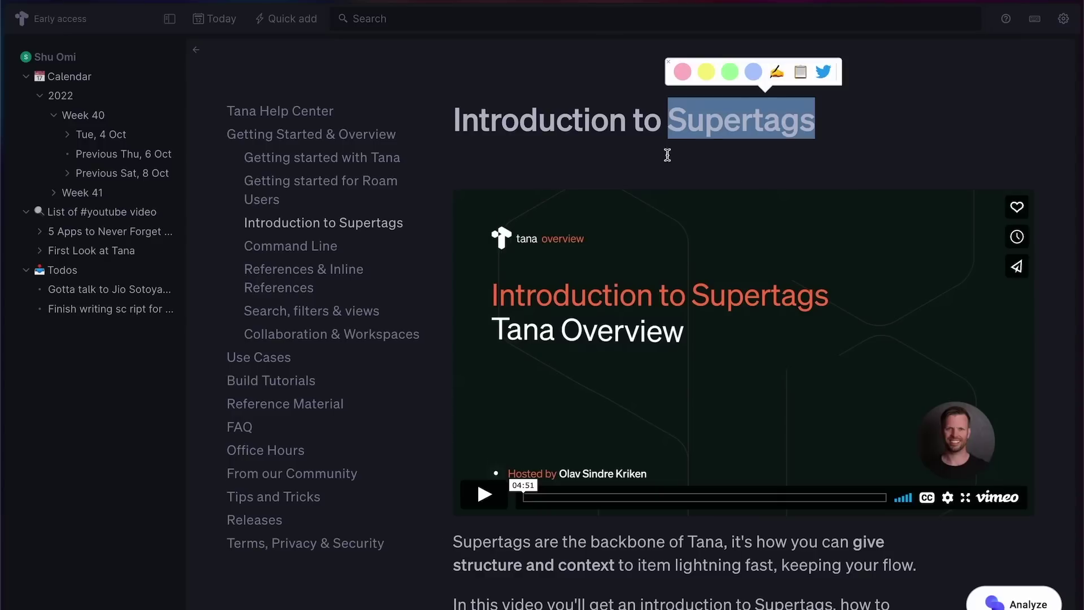
pyautogui.click(868, 167)
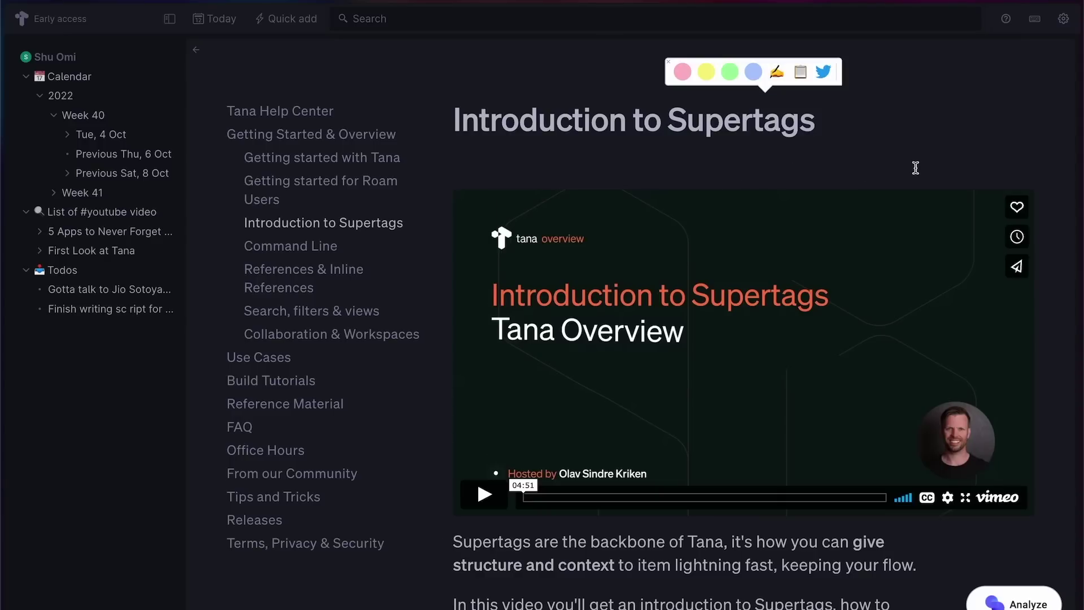
pyautogui.scroll(-5, 913, 317)
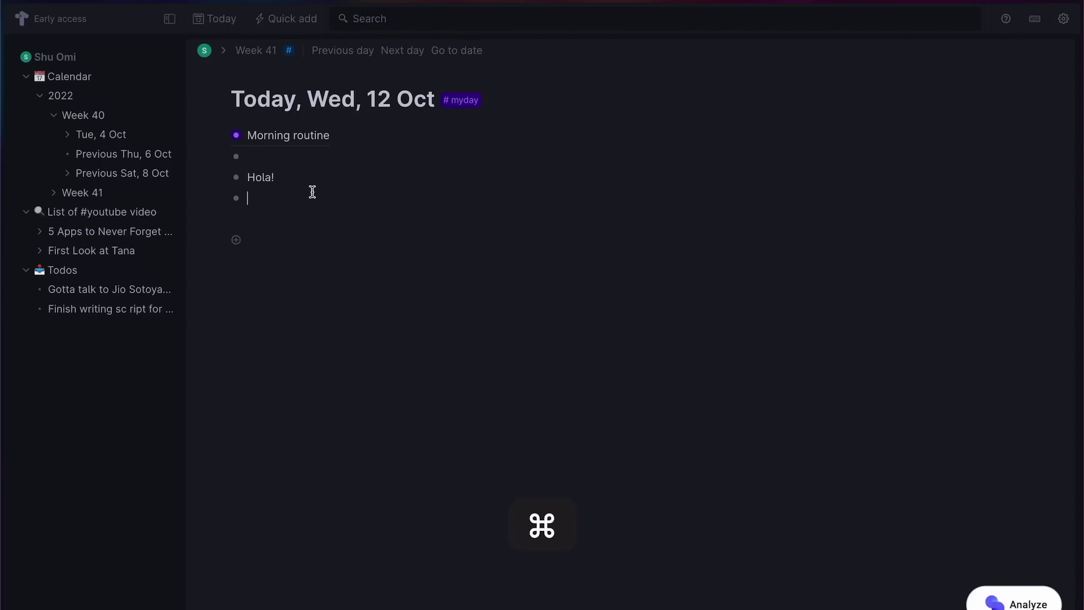
# - Paste the nine restaurants onto Wed, 12 Oct and tag them all #restaurant
pyautogui.write('TEXMEX FACTORY Modern Mexican MAYAluz Fields Fonda de la Madrugada FREMONT Spice Garden viva goa indian cafe TEJI TOKYO Chicken Street')
pyautogui.click(343, 194)
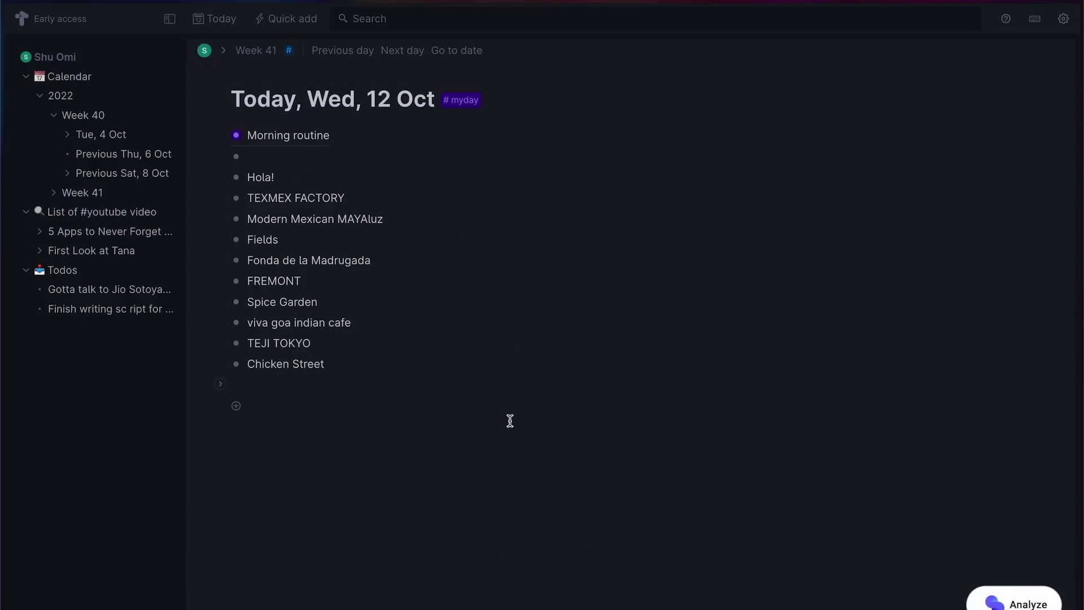
pyautogui.hotkey('shift', 'Down')
pyautogui.hotkey('shift', 'Down')
pyautogui.hotkey('shift', 'Down')
pyautogui.hotkey('shift', 'Down')
pyautogui.hotkey('shift', 'Down')
pyautogui.hotkey('shift', 'Down')
pyautogui.hotkey('shift', 'Down')
pyautogui.hotkey('shift', 'Down')
pyautogui.write('#re')
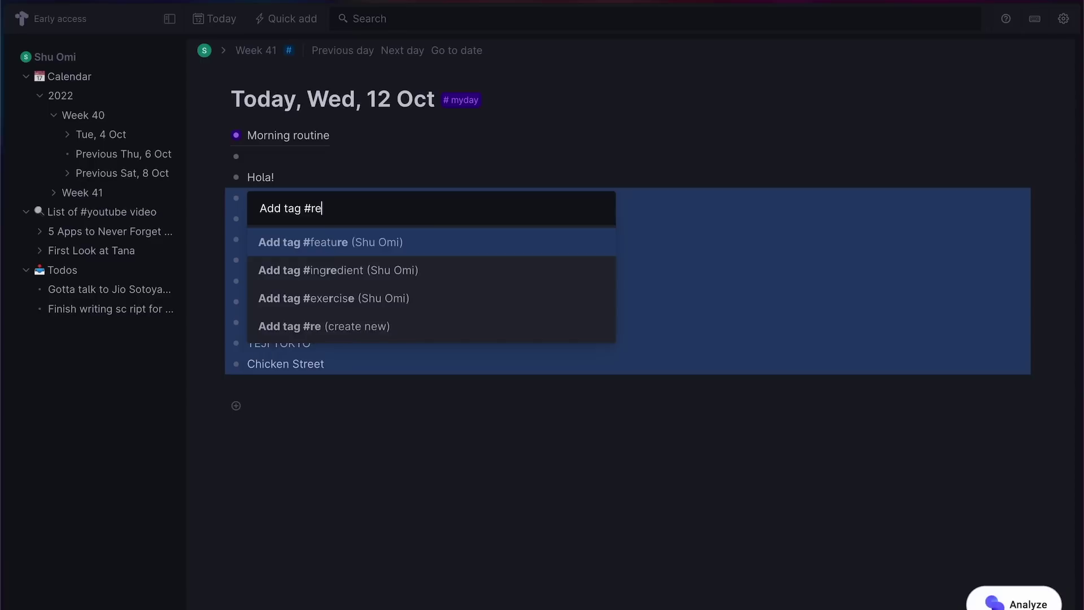
pyautogui.write('staurant')
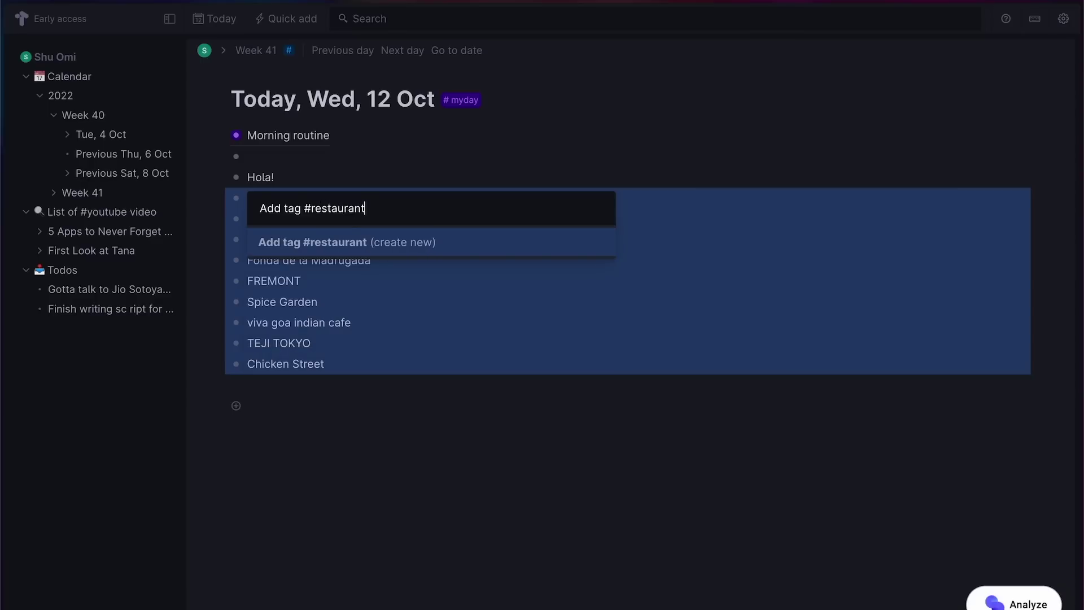
pyautogui.press('Return')
pyautogui.click(375, 198)
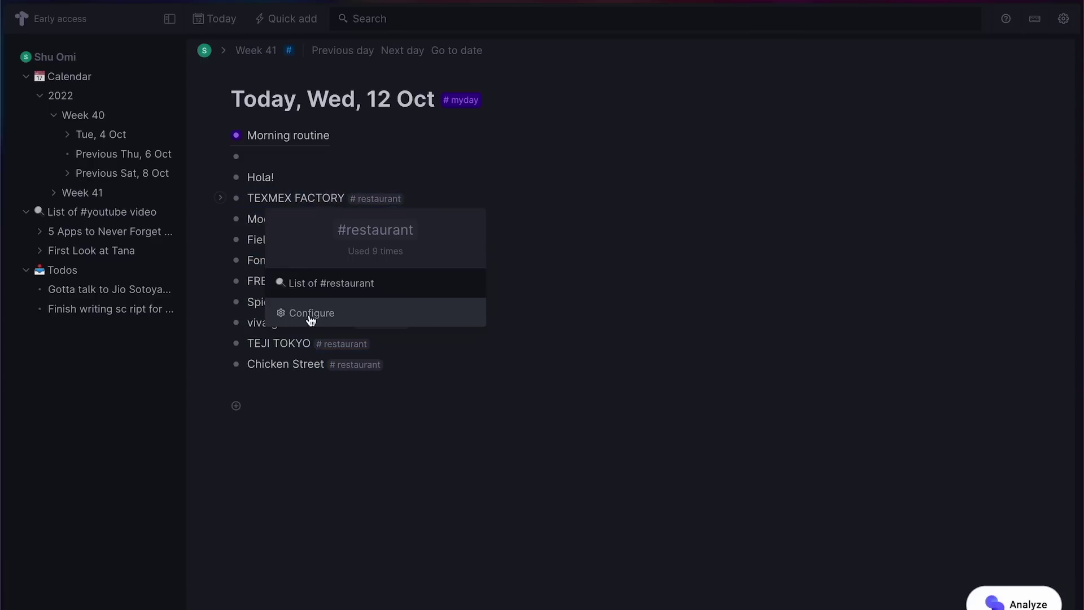
# - Give #restaurant a Location dynamic-options field offering Harajuku, Shibuya and Shinjuku
pyautogui.click(317, 320)
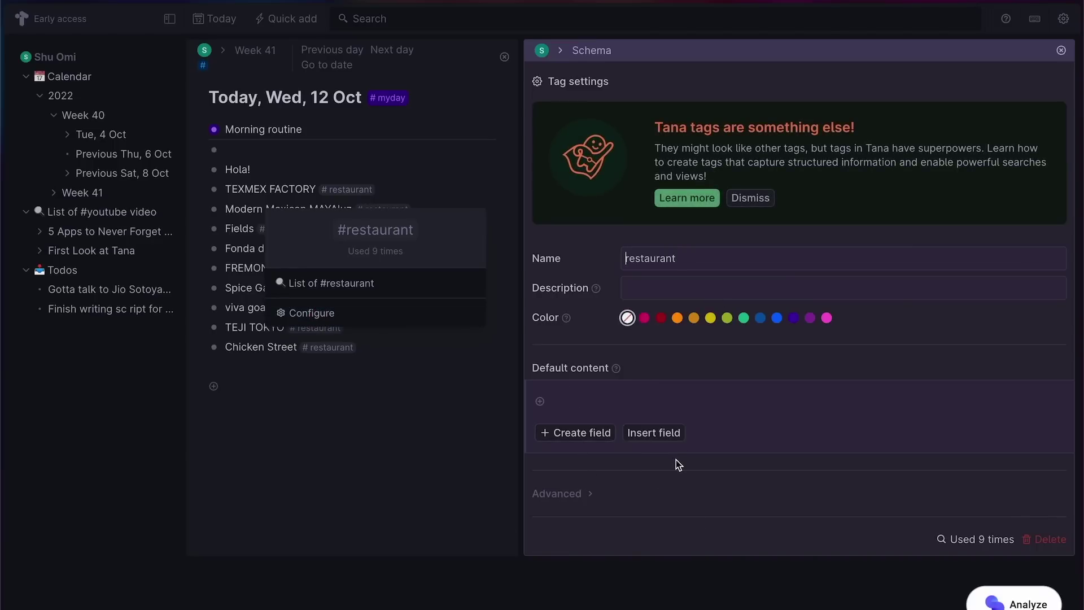
pyautogui.click(582, 435)
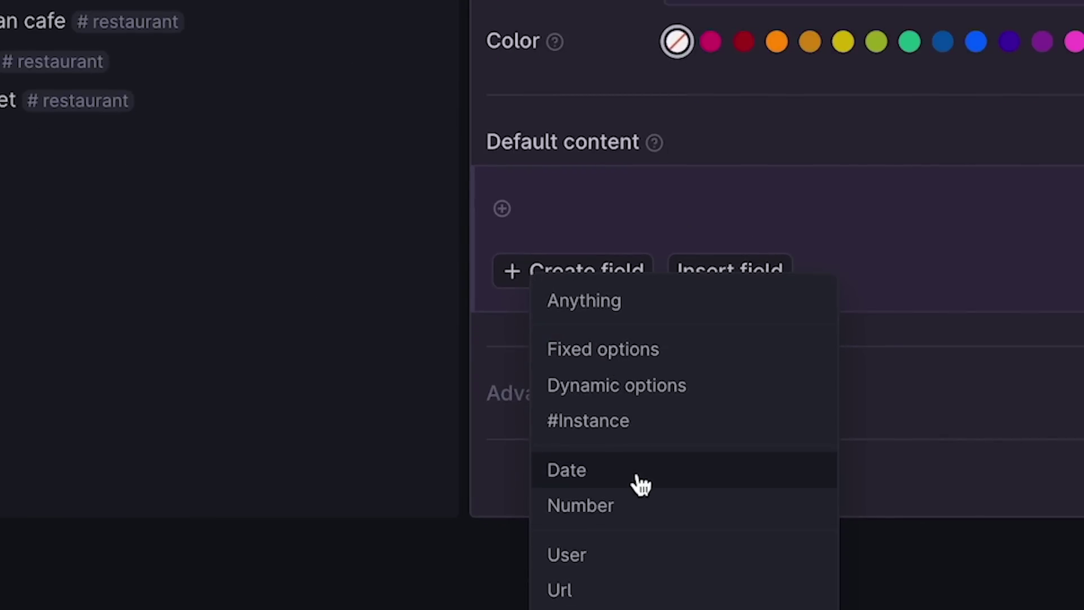
pyautogui.click(822, 172)
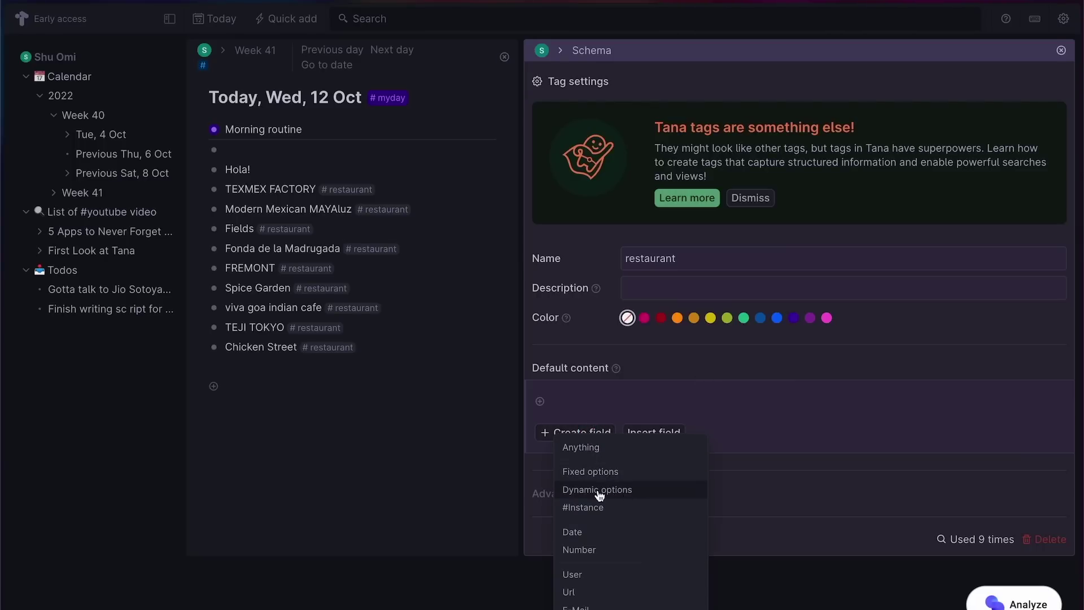
pyautogui.click(646, 495)
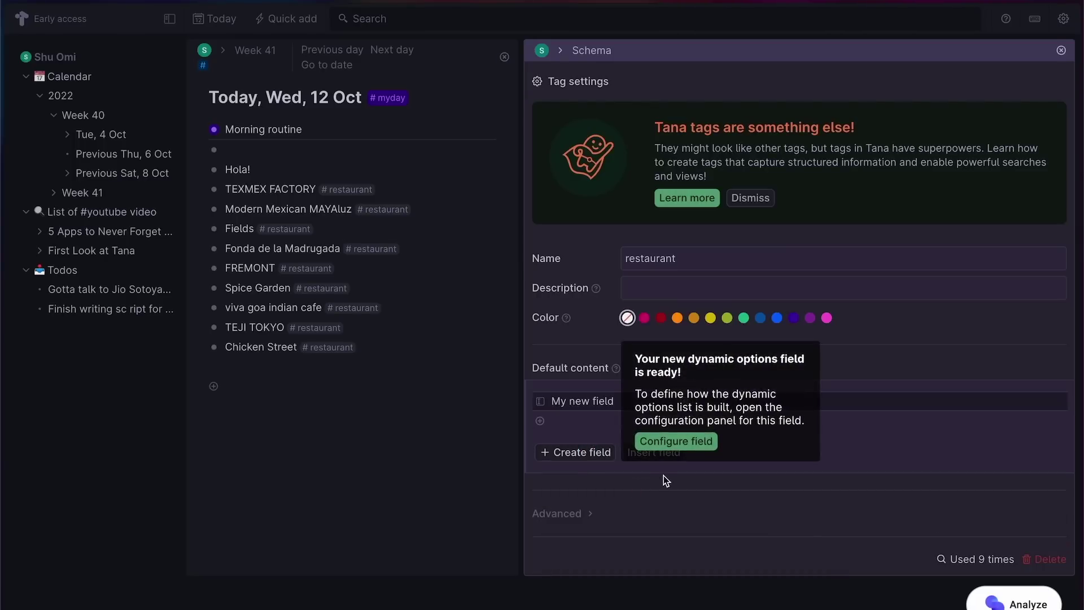
pyautogui.click(661, 445)
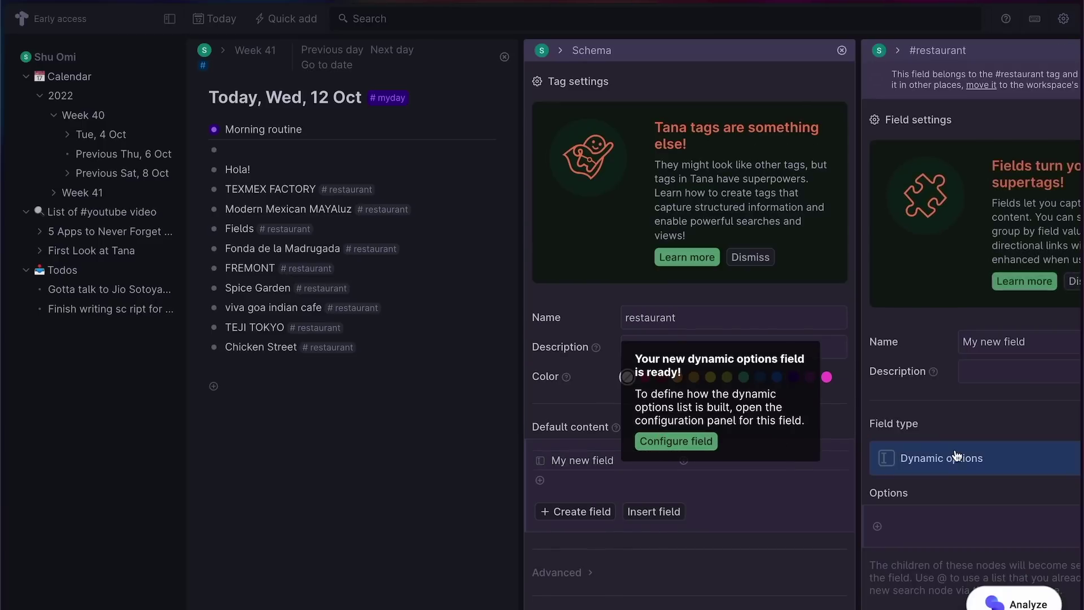
pyautogui.click(817, 520)
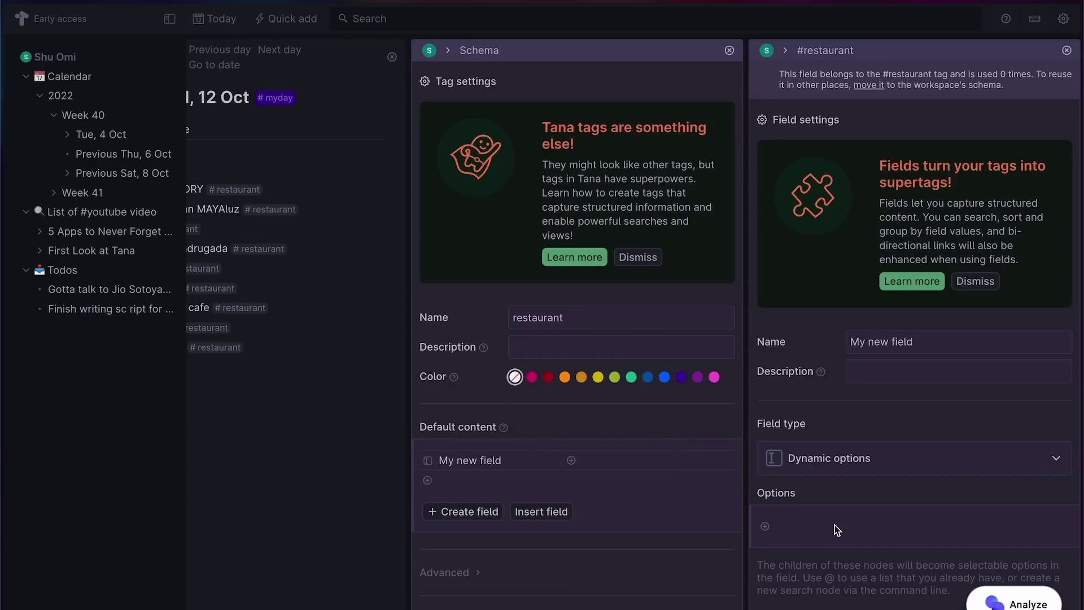
pyautogui.write('Harajuku')
pyautogui.press('Return')
pyautogui.write('Shi')
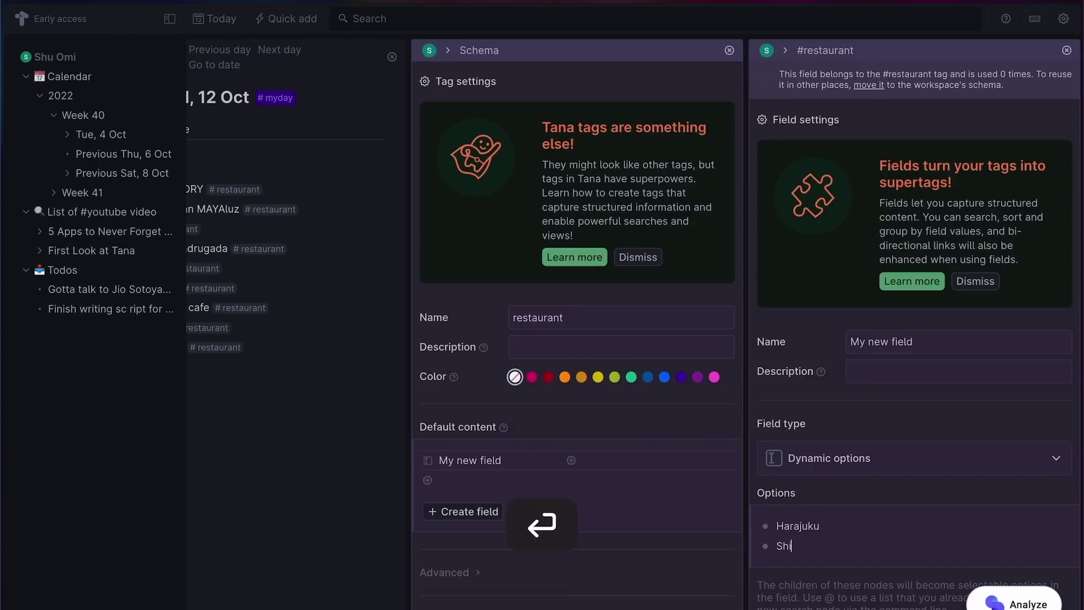
pyautogui.write('buya')
pyautogui.press('Return')
pyautogui.write('Shinju')
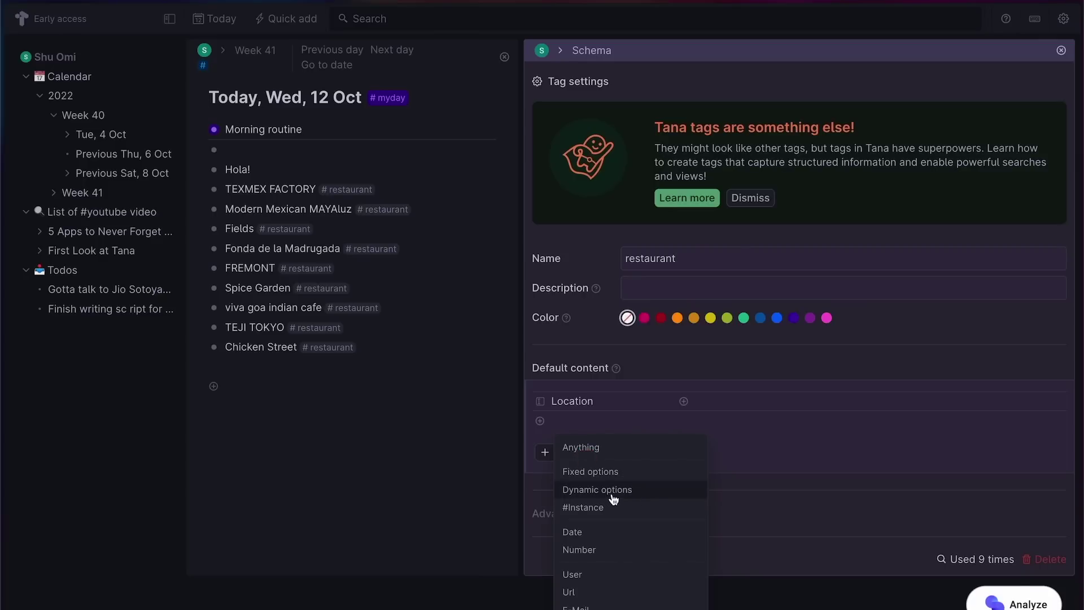
# - Add a Type options field (Mexican, Korean, Indian) and a Ratings number field to #restaurant
pyautogui.click(656, 489)
pyautogui.click(696, 463)
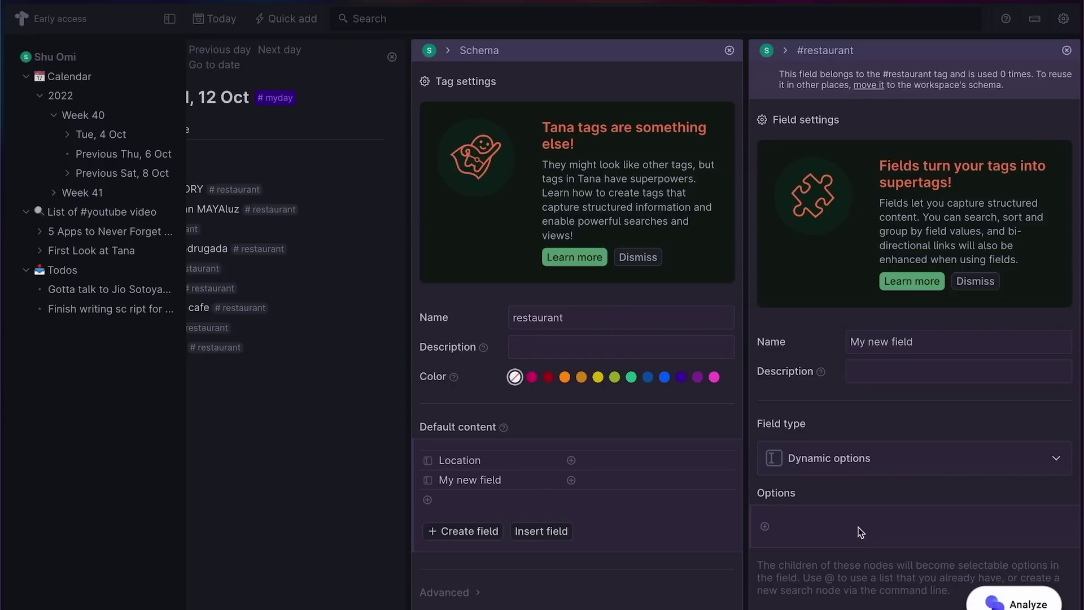
pyautogui.click(859, 528)
pyautogui.write('Mexican')
pyautogui.press('Return')
pyautogui.write('Ko')
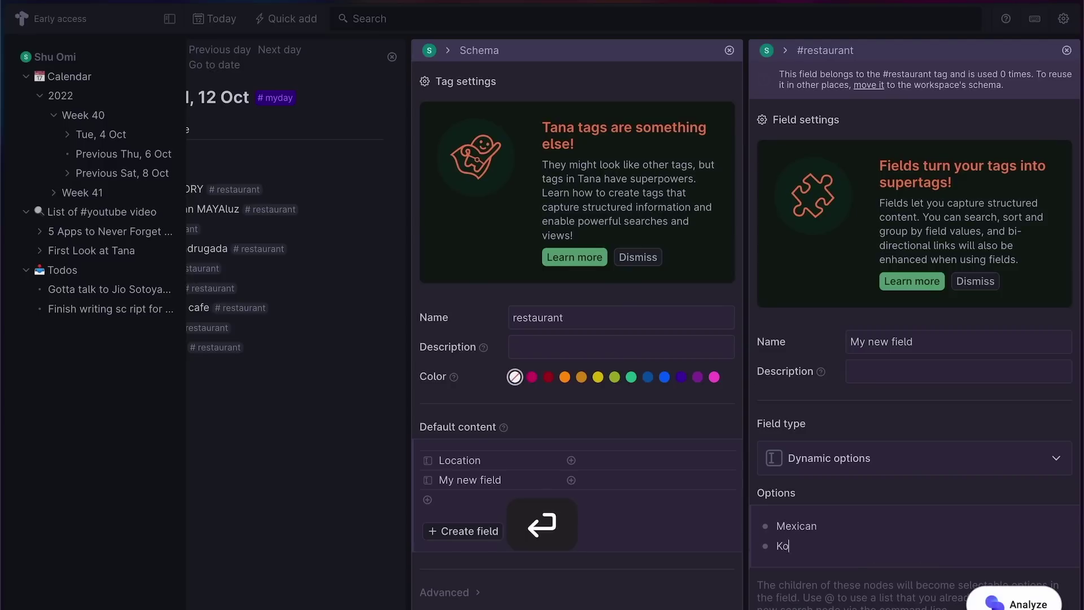
pyautogui.write('rean')
pyautogui.press('Return')
pyautogui.write('Indian')
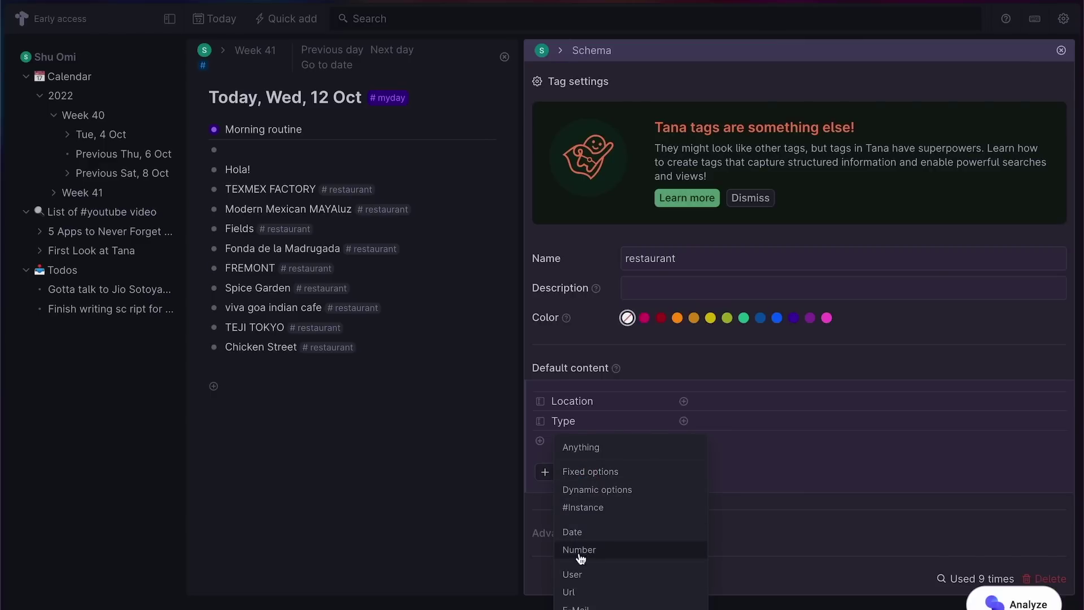
pyautogui.click(600, 556)
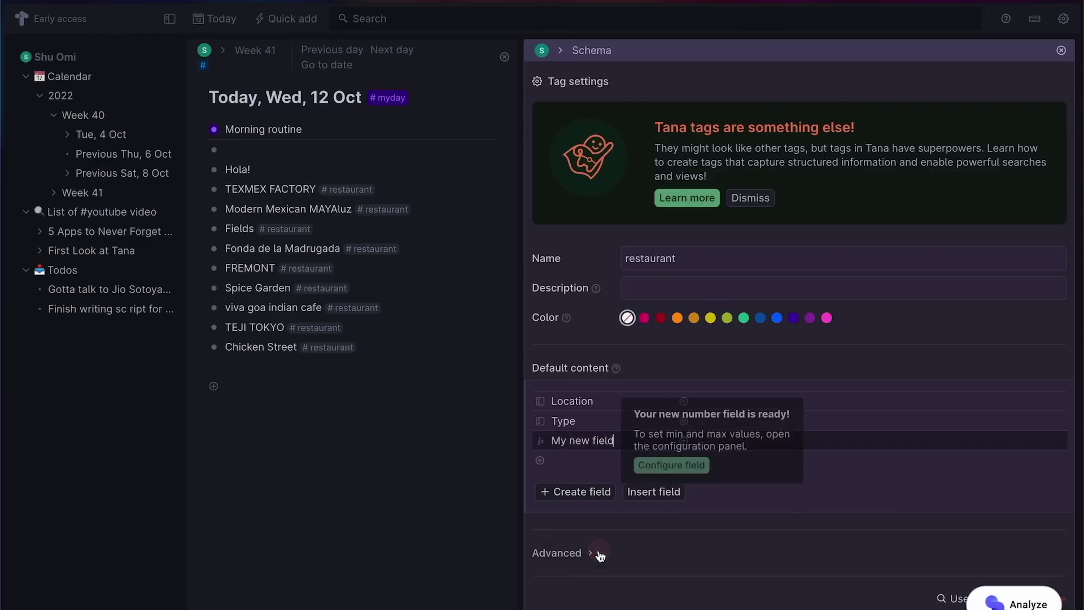
pyautogui.click(673, 466)
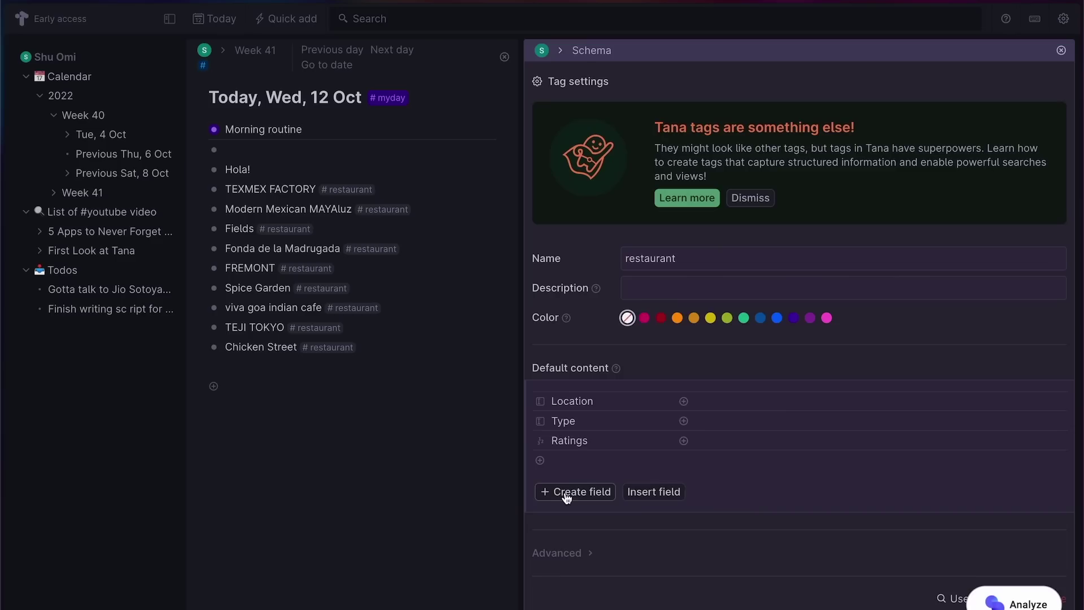
# - Add a checkbox field named 'Been' to the #restaurant tag schema
pyautogui.click(581, 491)
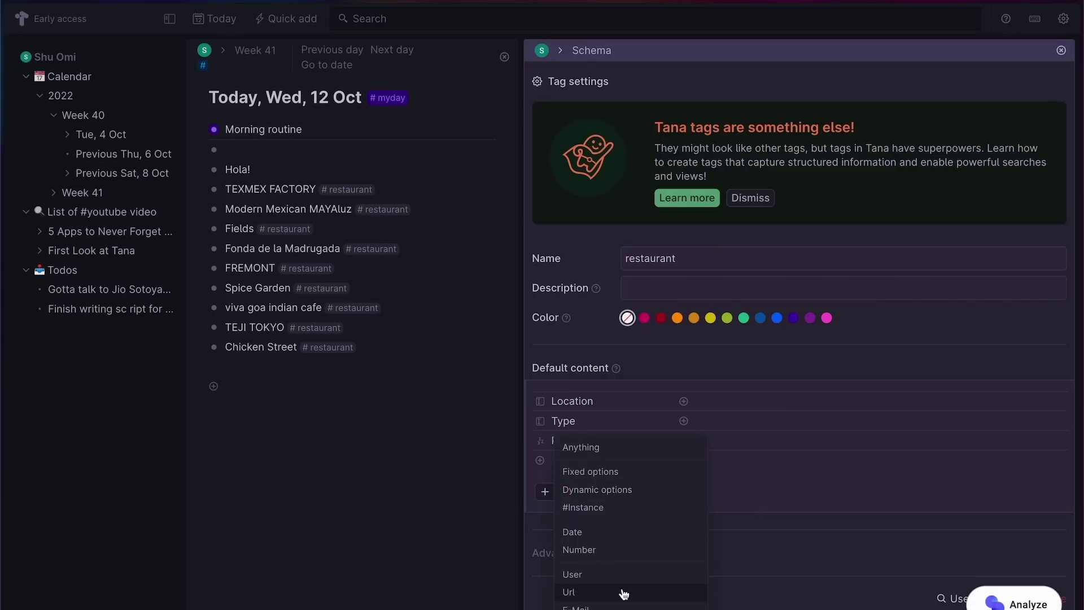
pyautogui.click(625, 588)
pyautogui.click(676, 476)
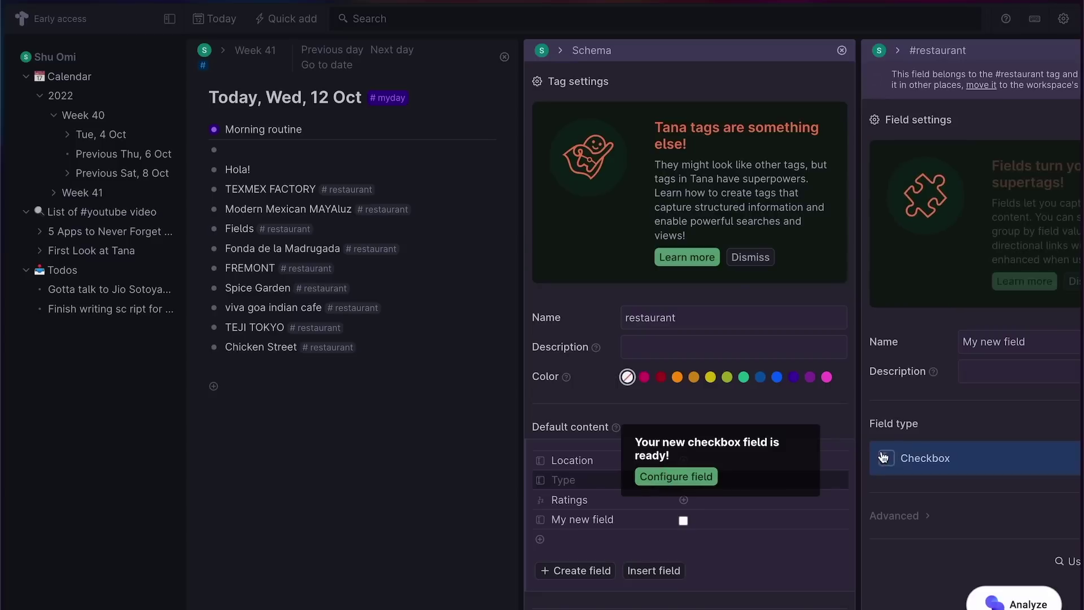
pyautogui.click(1011, 342)
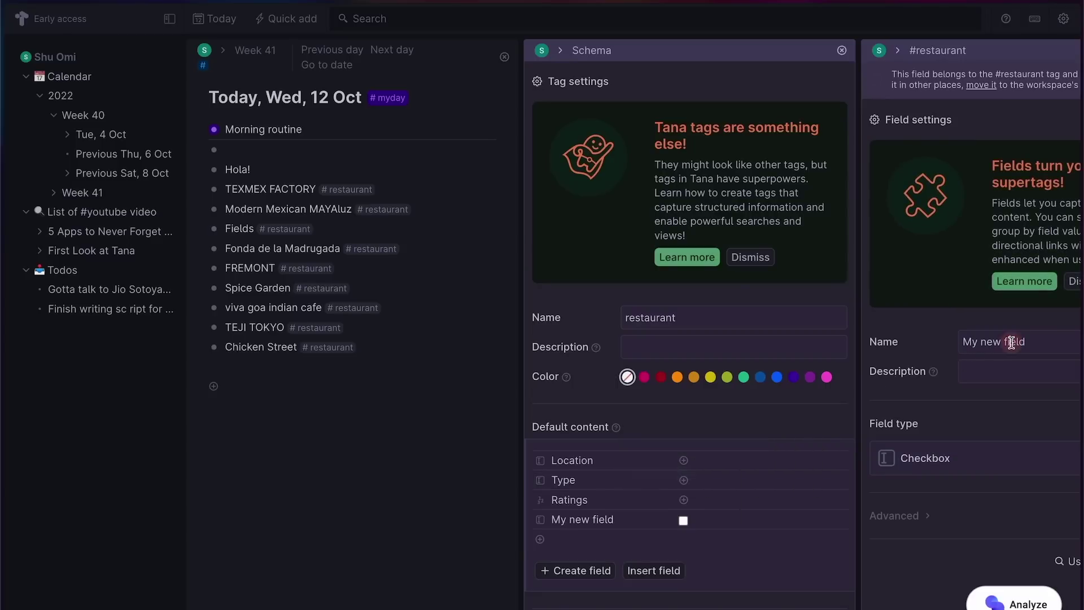
pyautogui.press('super+a')
pyautogui.write('Been')
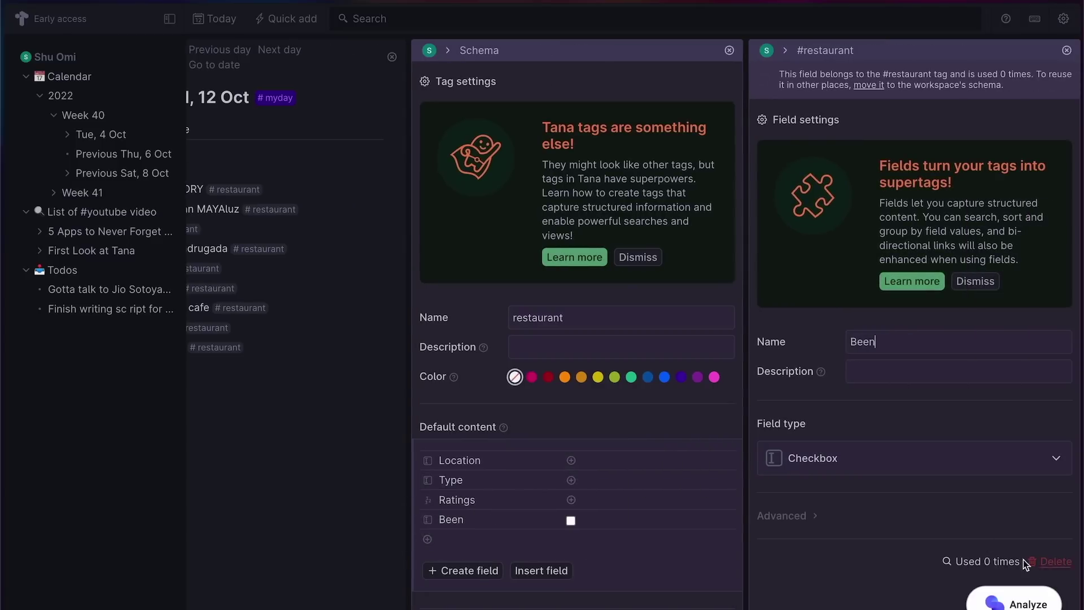
pyautogui.click(1067, 50)
# - Fill TEXMEX FACTORY's fields: Location Shibuya, rating 9, Been checked
pyautogui.click(221, 198)
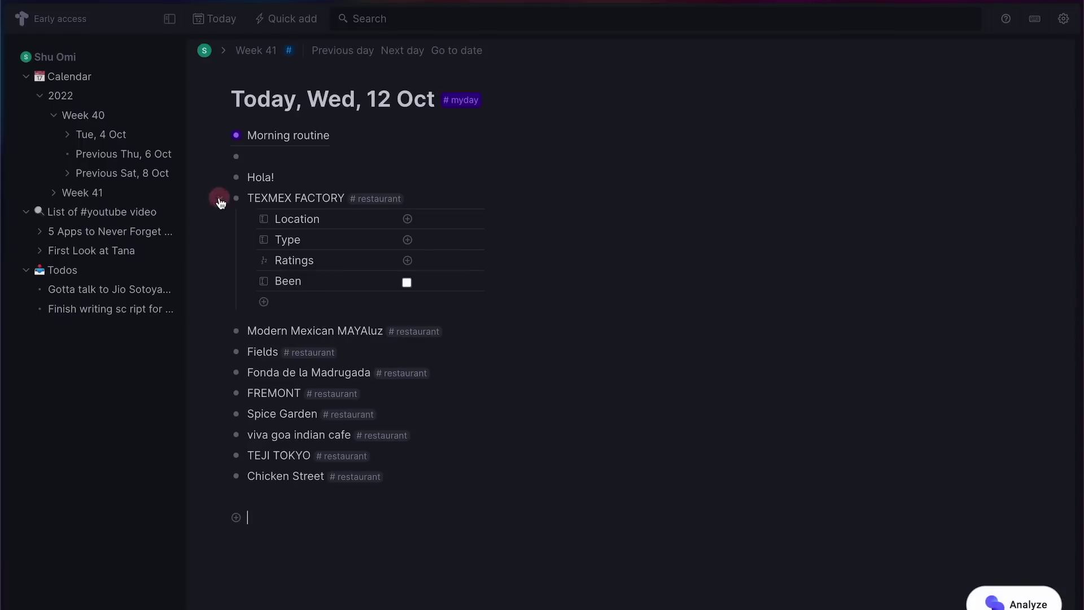
pyautogui.click(429, 218)
pyautogui.write('shibu')
pyautogui.press('Return')
pyautogui.write('9')
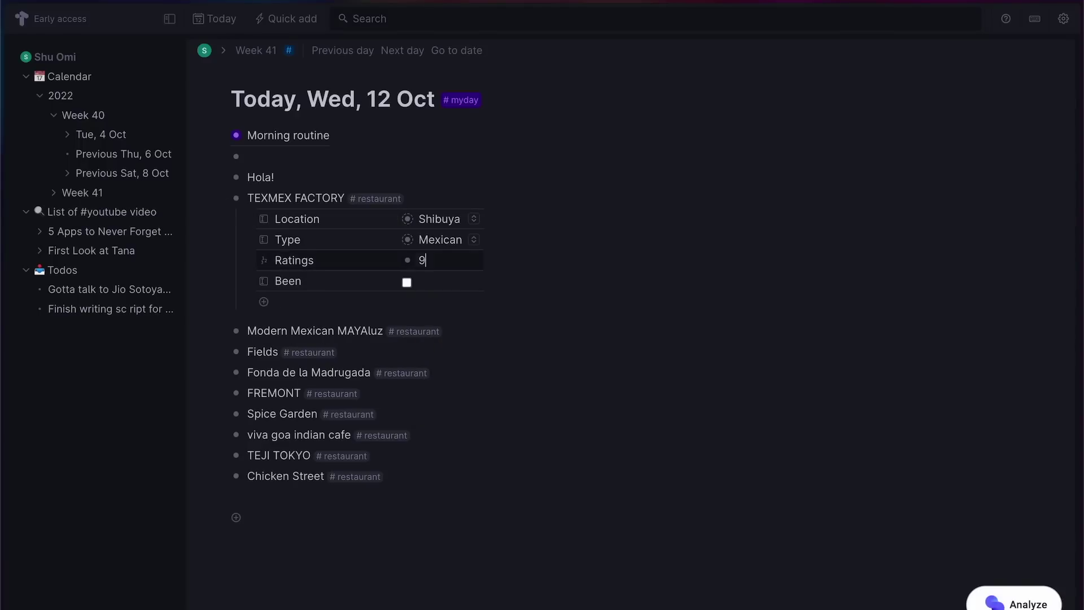
pyautogui.click(406, 282)
# - Fill Modern Mexican MAYAluz's fields with Shibuya, Mexican and rating 7
pyautogui.click(221, 331)
pyautogui.click(445, 352)
pyautogui.press('Return')
pyautogui.write('7')
pyautogui.click(406, 387)
pyautogui.click(221, 438)
pyautogui.write('shibu')
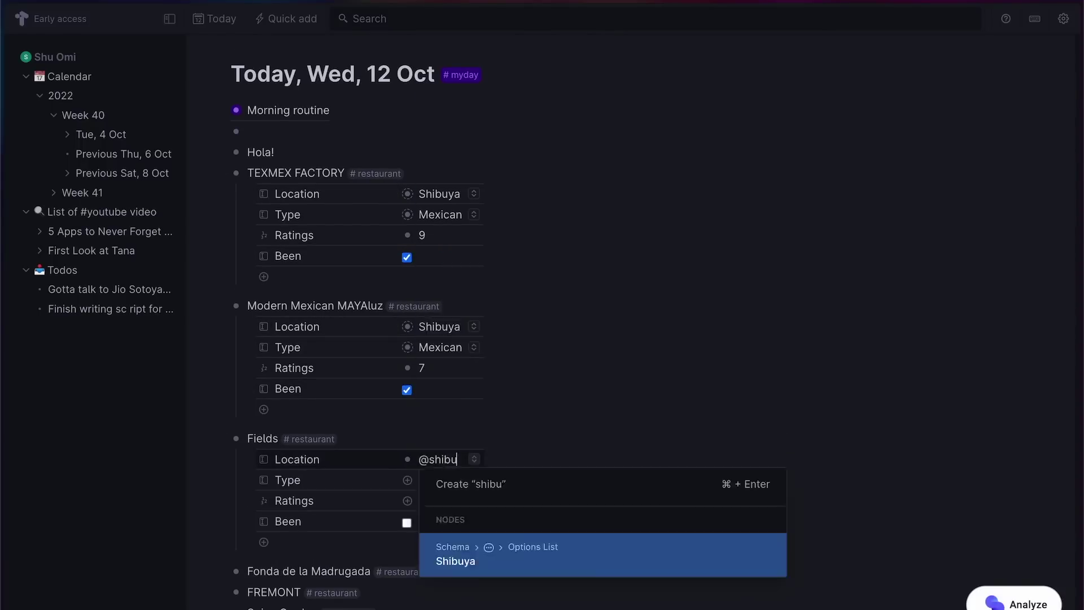
pyautogui.press('Return')
# - Set Fonda de la Madrugada's Location to Harajuku and FREMONT's to Shibuya, folding Spice Garden
pyautogui.click(221, 438)
pyautogui.click(220, 373)
pyautogui.write('@hara')
pyautogui.press('Return')
pyautogui.click(221, 373)
pyautogui.click(221, 393)
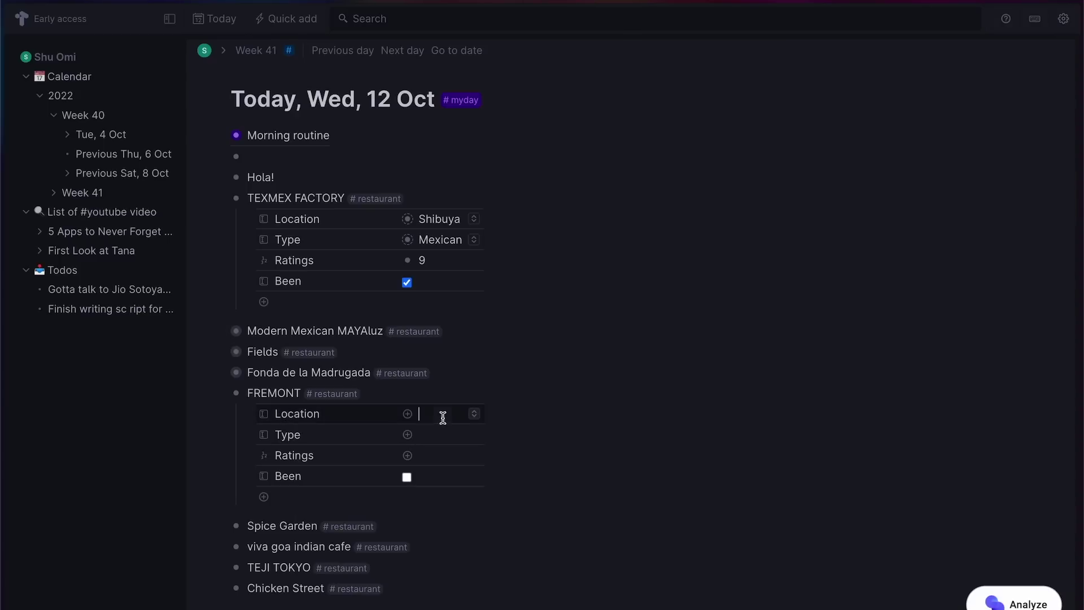
pyautogui.write('shibu')
pyautogui.press('Return')
pyautogui.click(220, 393)
pyautogui.click(220, 413)
pyautogui.click(220, 414)
# - Set viva goa indian cafe's Type to Indian and TEJI TOKYO to Shibuya, Korean
pyautogui.click(220, 435)
pyautogui.write('@indi')
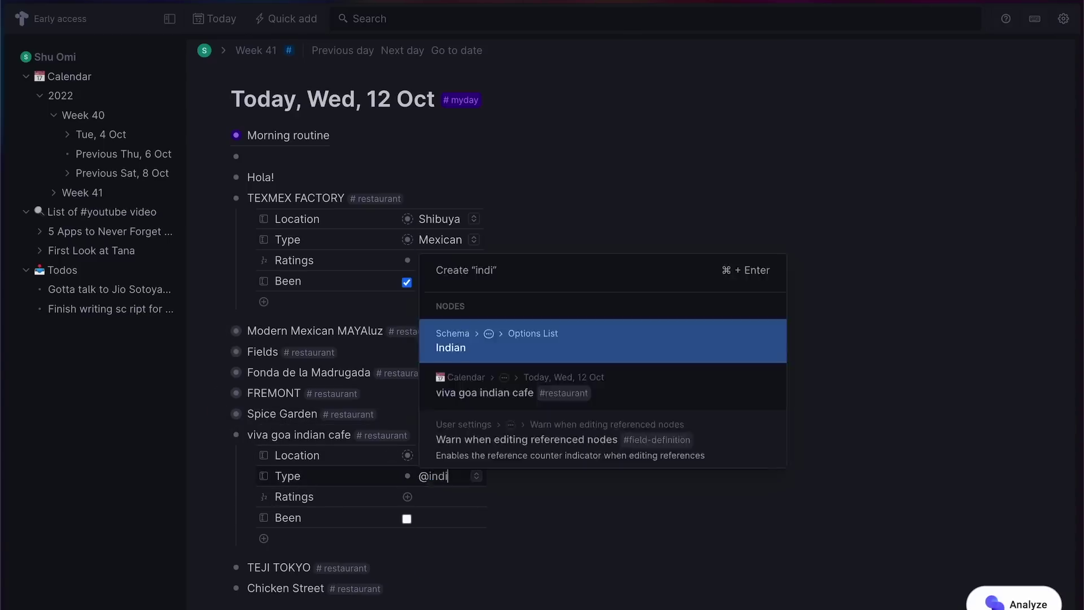
pyautogui.press('Return')
pyautogui.click(220, 434)
pyautogui.click(220, 455)
pyautogui.write('shibu@kor')
pyautogui.press('Return')
pyautogui.click(221, 455)
# - Give Chicken Street Location Shinjuku and Type Korean, then fold the remaining restaurant fields
pyautogui.click(220, 476)
pyautogui.write('@shin')
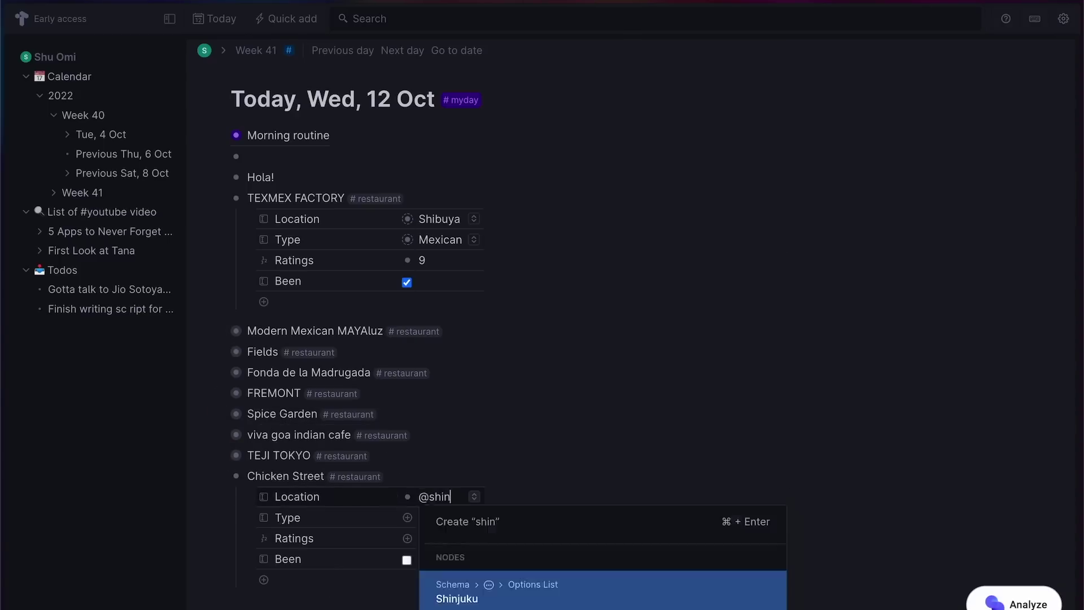
pyautogui.press('Return')
pyautogui.write('@kor')
pyautogui.press('Return')
pyautogui.click(221, 476)
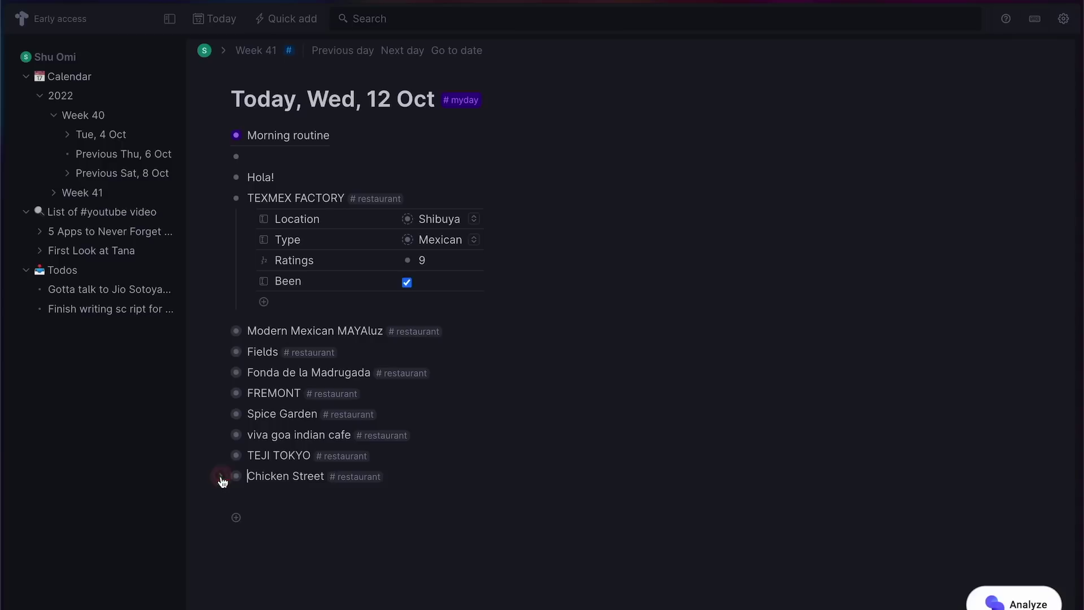
pyautogui.click(222, 199)
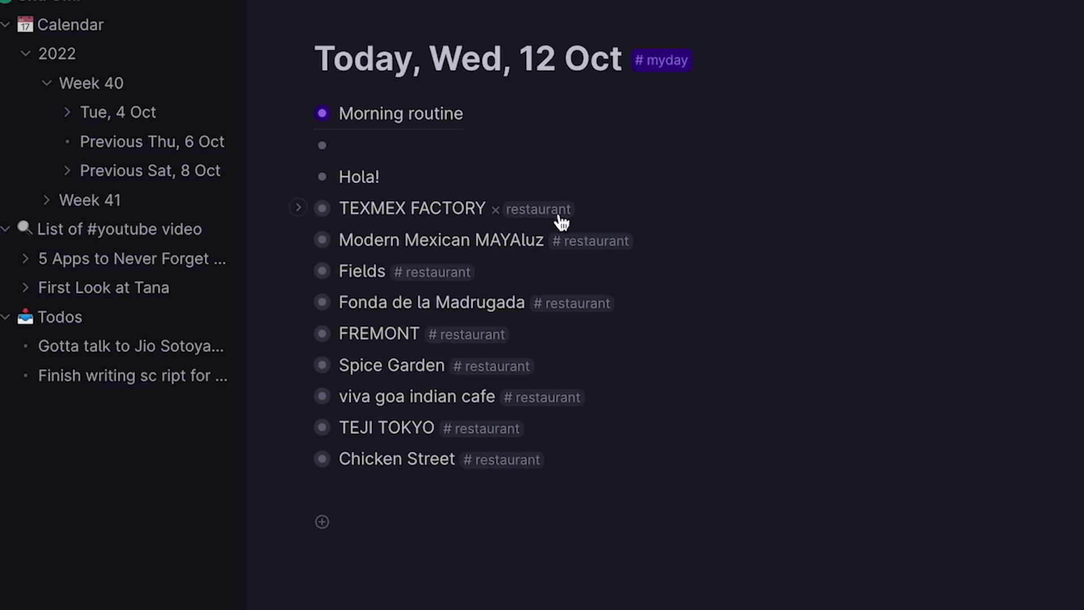
# - Open the #restaurant list and try filters for Shibuya, Mexican and Been, then clear them
pyautogui.click(539, 209)
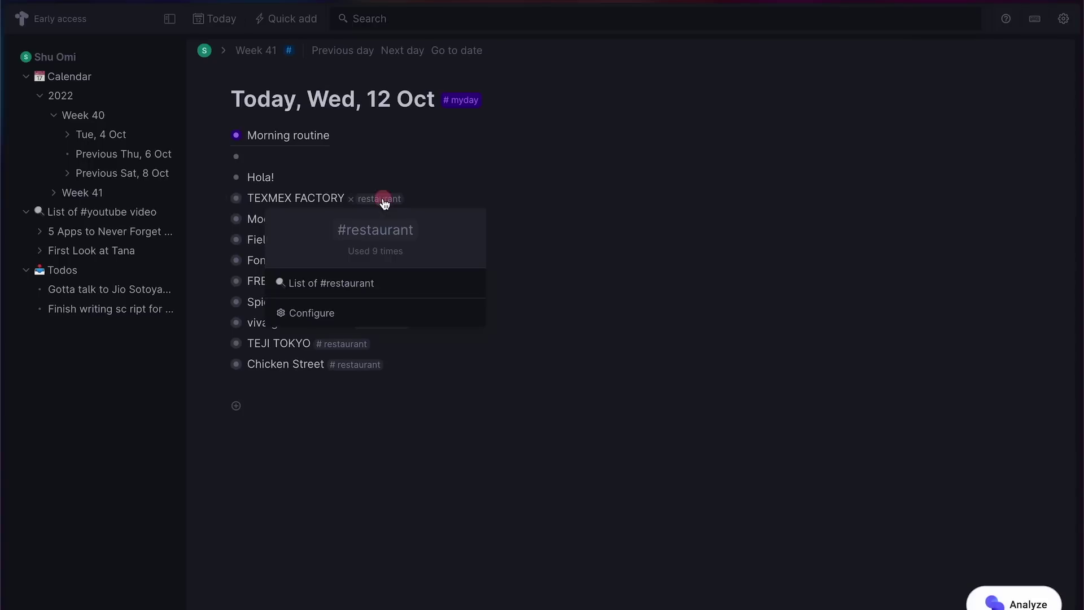
pyautogui.click(319, 285)
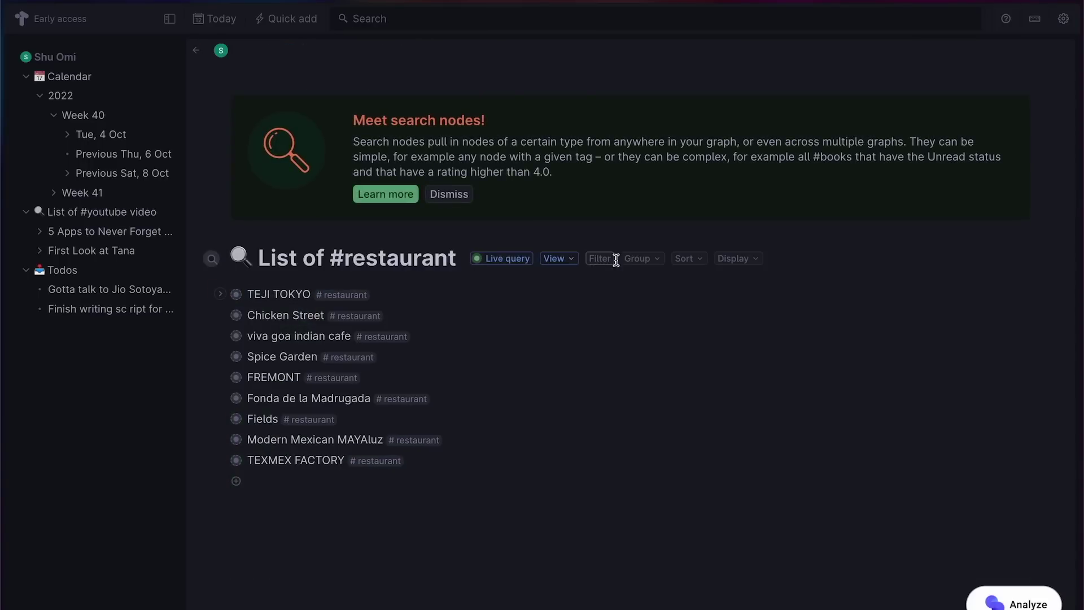
pyautogui.click(613, 260)
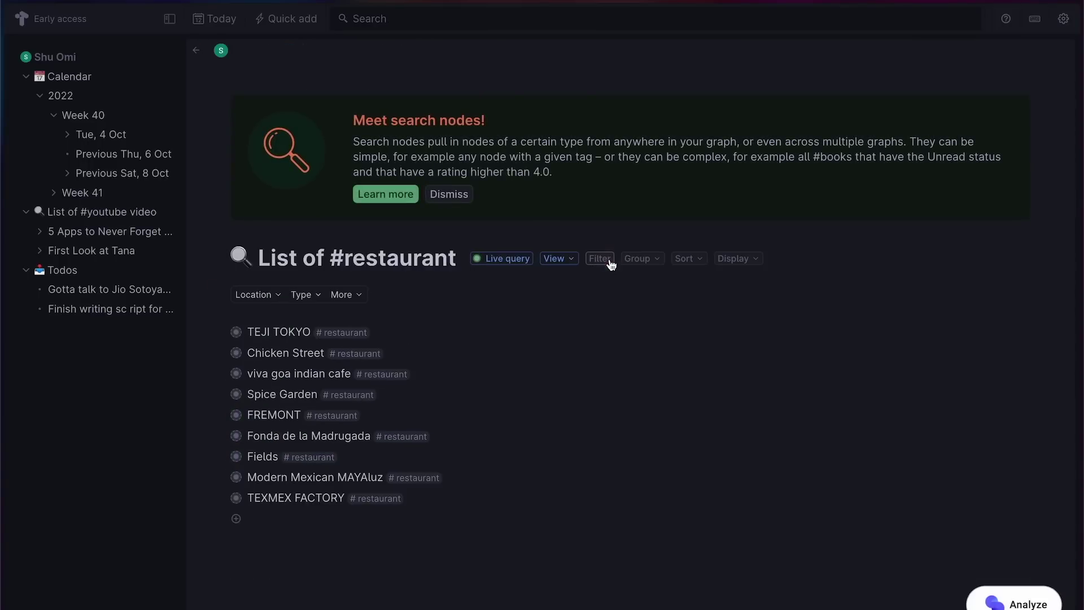
pyautogui.click(274, 296)
pyautogui.click(266, 333)
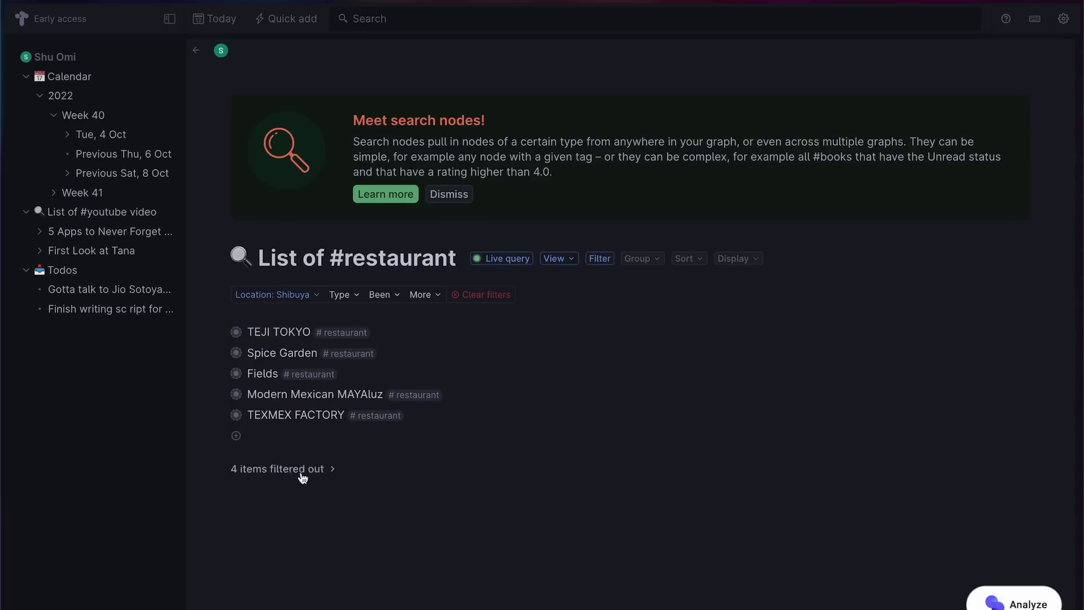
pyautogui.click(341, 295)
pyautogui.click(353, 368)
pyautogui.click(425, 297)
pyautogui.click(503, 333)
pyautogui.click(549, 298)
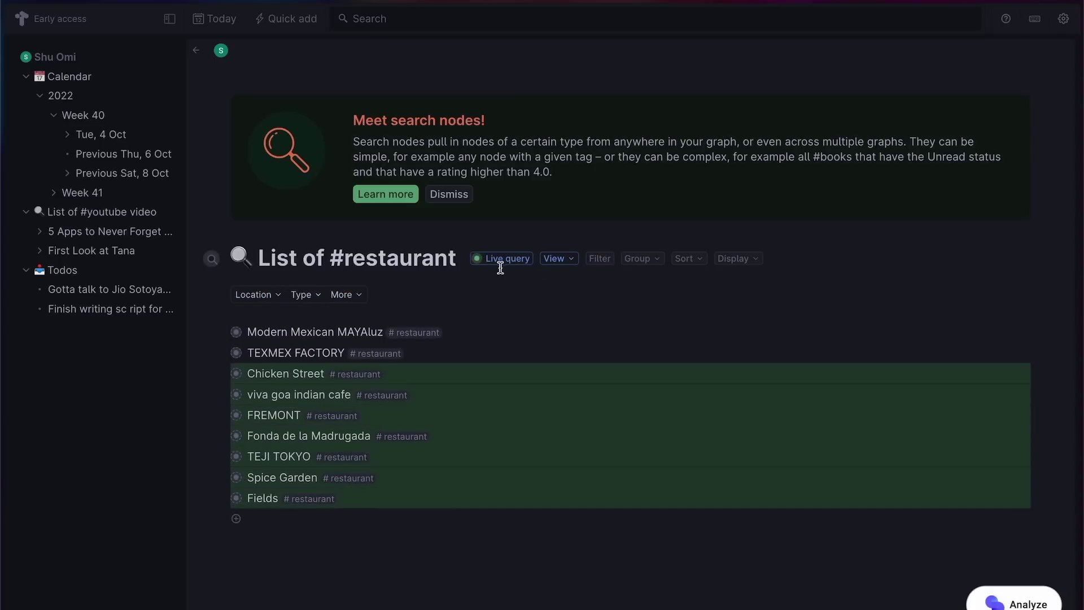
# - Group the #restaurant list by Location
pyautogui.click(638, 259)
pyautogui.click(683, 299)
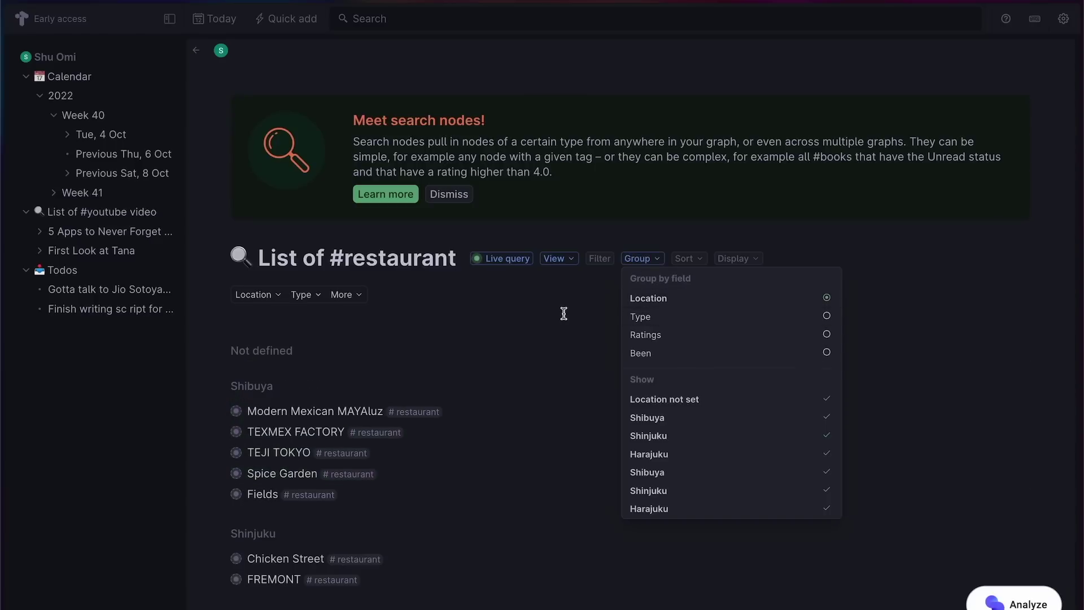
pyautogui.click(565, 317)
pyautogui.scroll(-1, 558, 390)
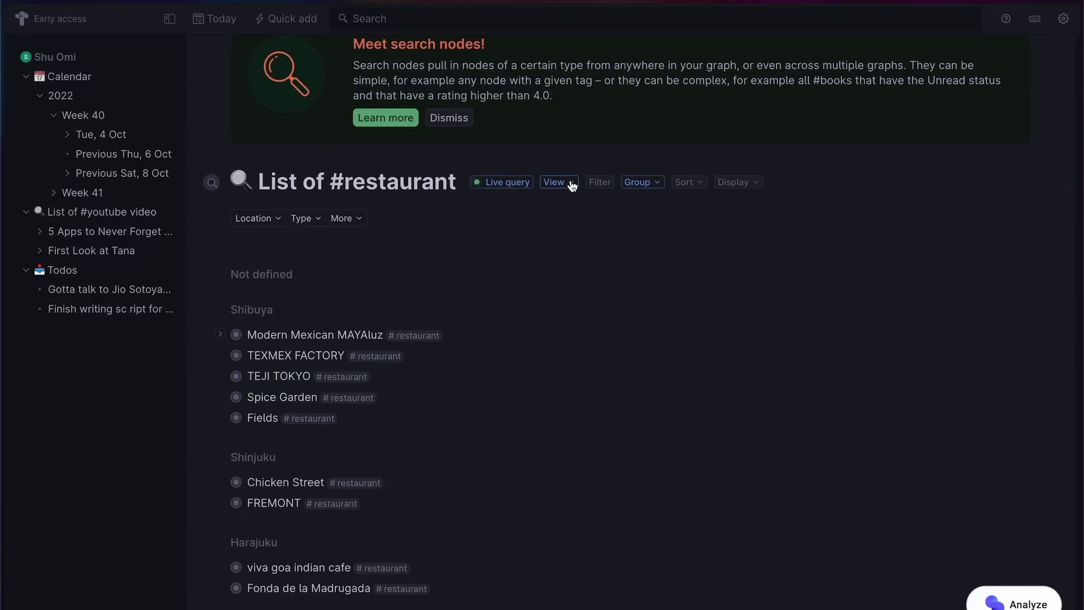
pyautogui.click(665, 181)
pyautogui.click(571, 221)
# - Switch the list to Table, then Cards view, briefly filtering cards to Mexican
pyautogui.click(559, 182)
pyautogui.click(580, 220)
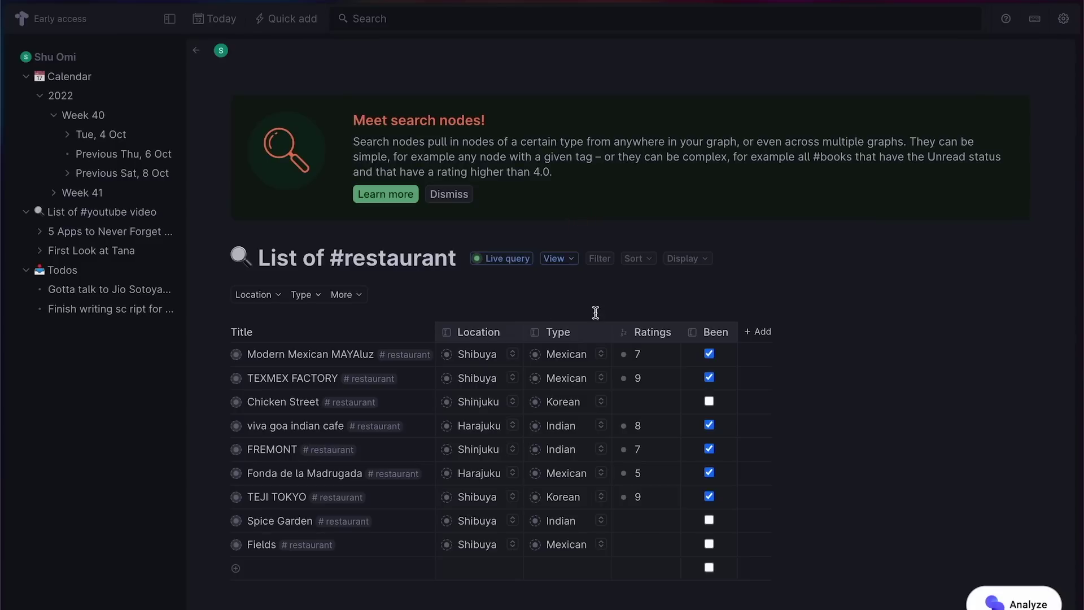
pyautogui.click(570, 263)
pyautogui.click(575, 314)
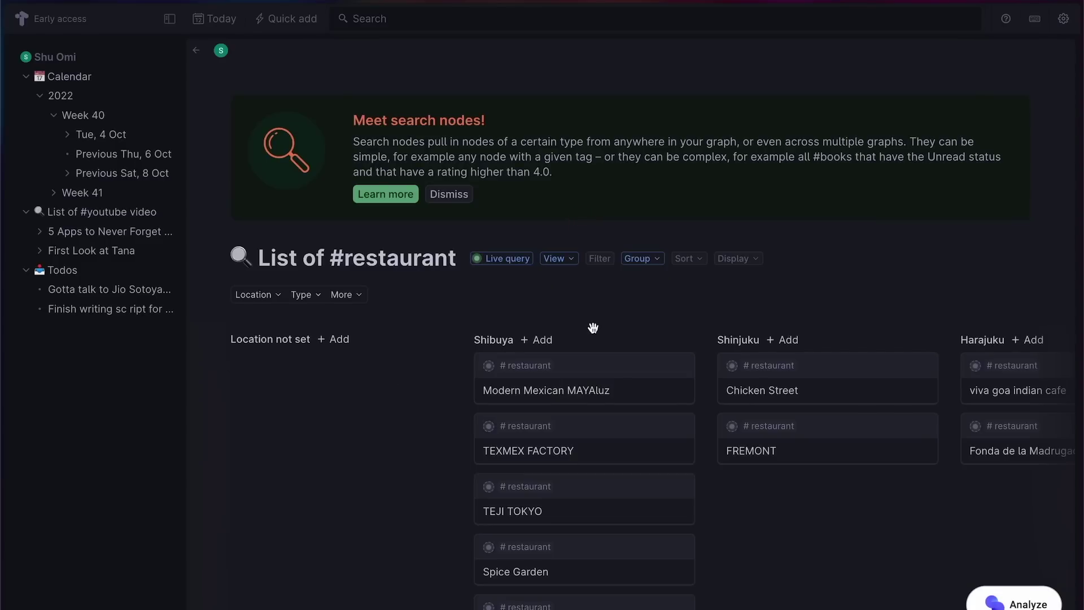
pyautogui.click(265, 300)
pyautogui.click(301, 295)
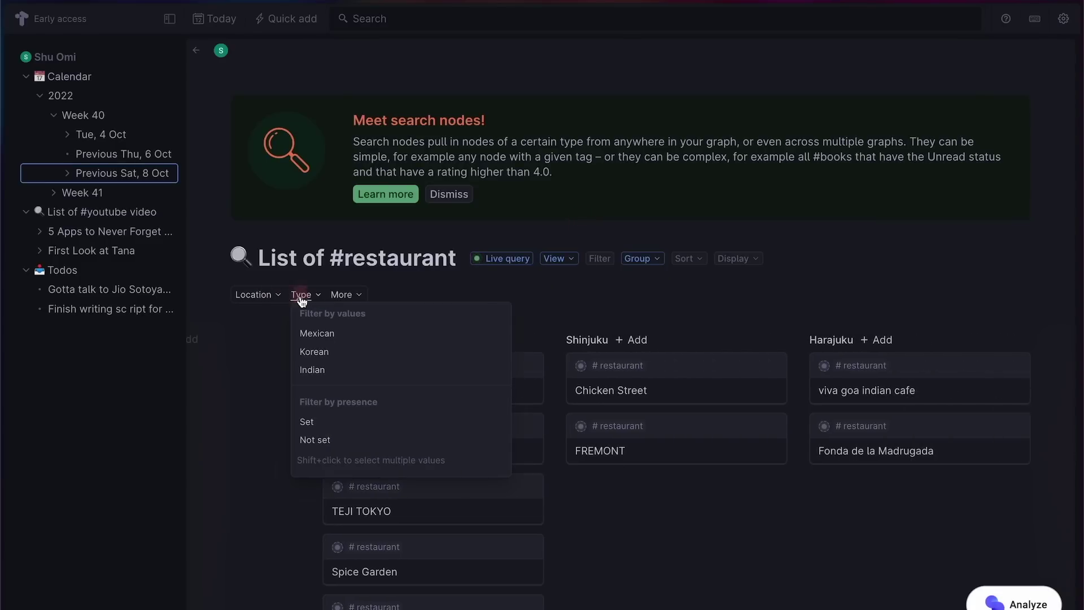
pyautogui.click(376, 335)
pyautogui.click(469, 293)
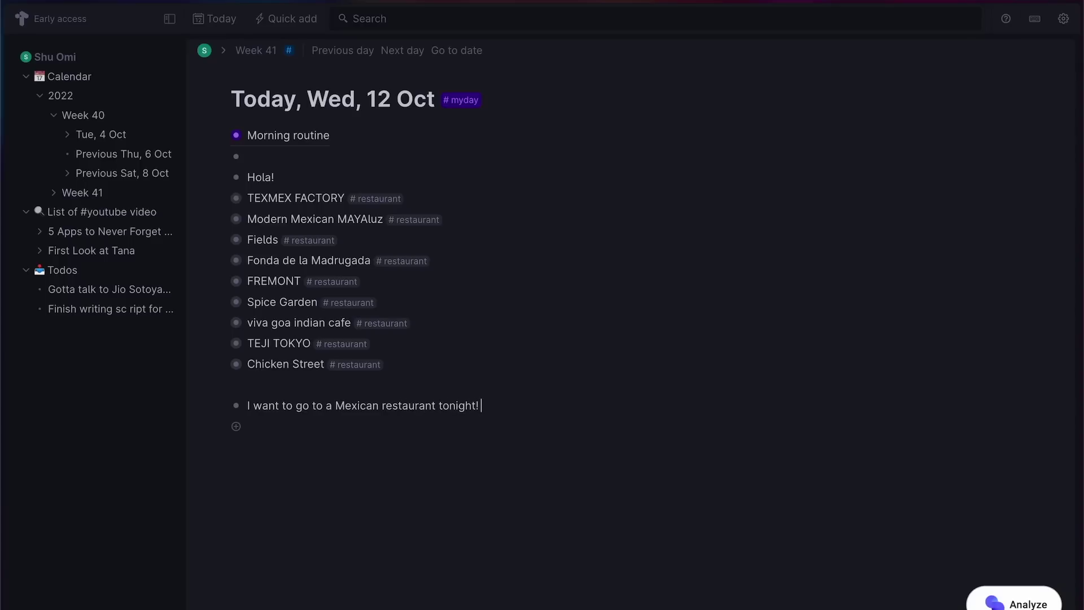
# - Insert a live Find nodes query for #restaurant and display its results as a table
pyautogui.press('super+k')
pyautogui.write('find')
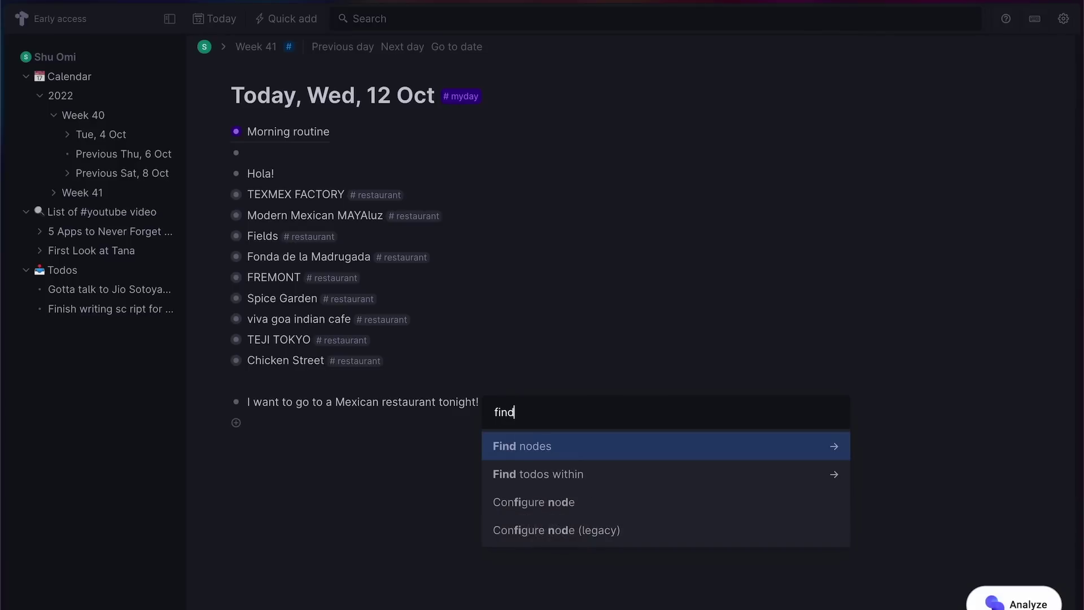
pyautogui.press('Return')
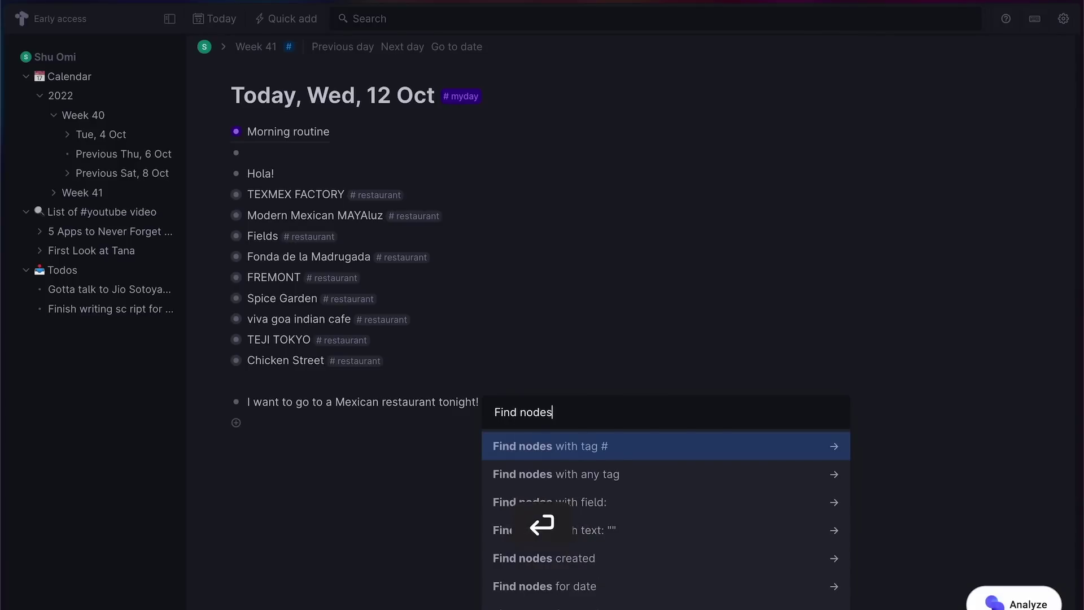
pyautogui.press('Return')
pyautogui.write('res')
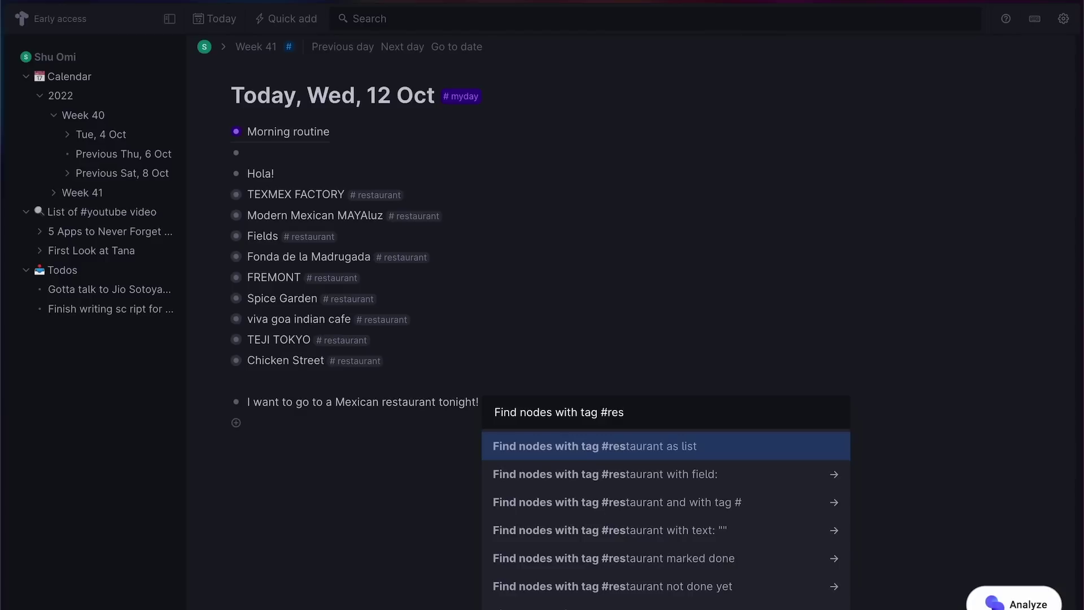
pyautogui.press('Return')
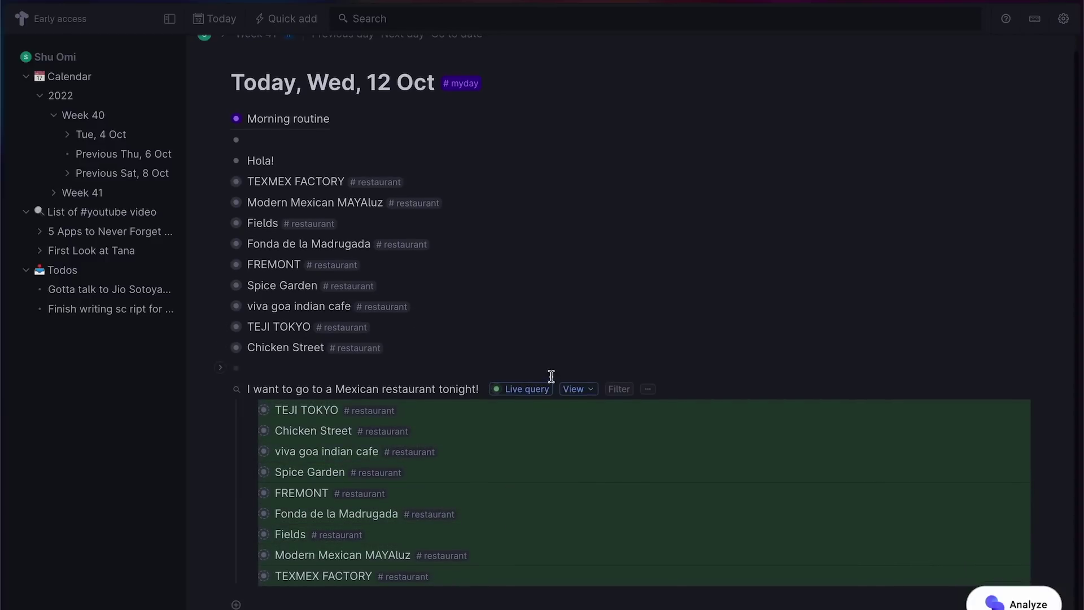
pyautogui.click(582, 394)
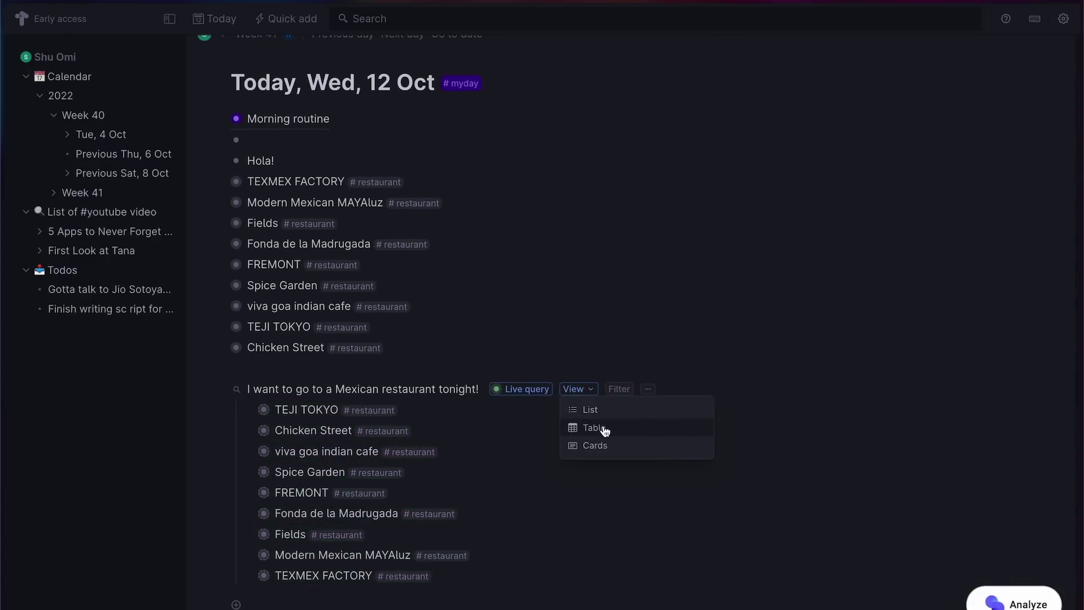
pyautogui.click(603, 429)
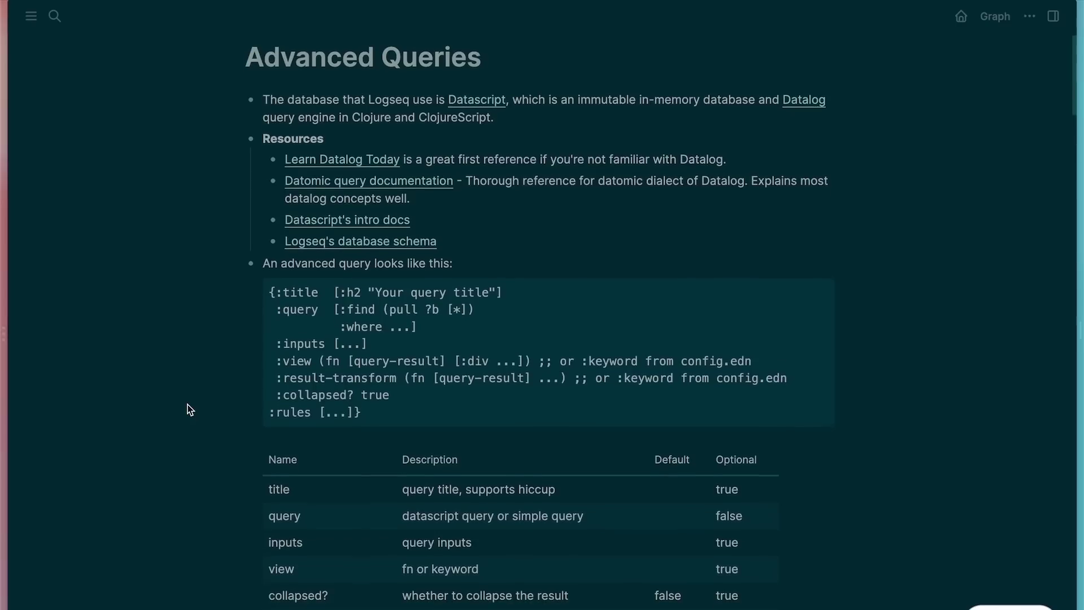
# - Scroll the Logseq Advanced Queries docs down to the Query Examples such as All TODO tasks
pyautogui.scroll(-3, 189, 407)
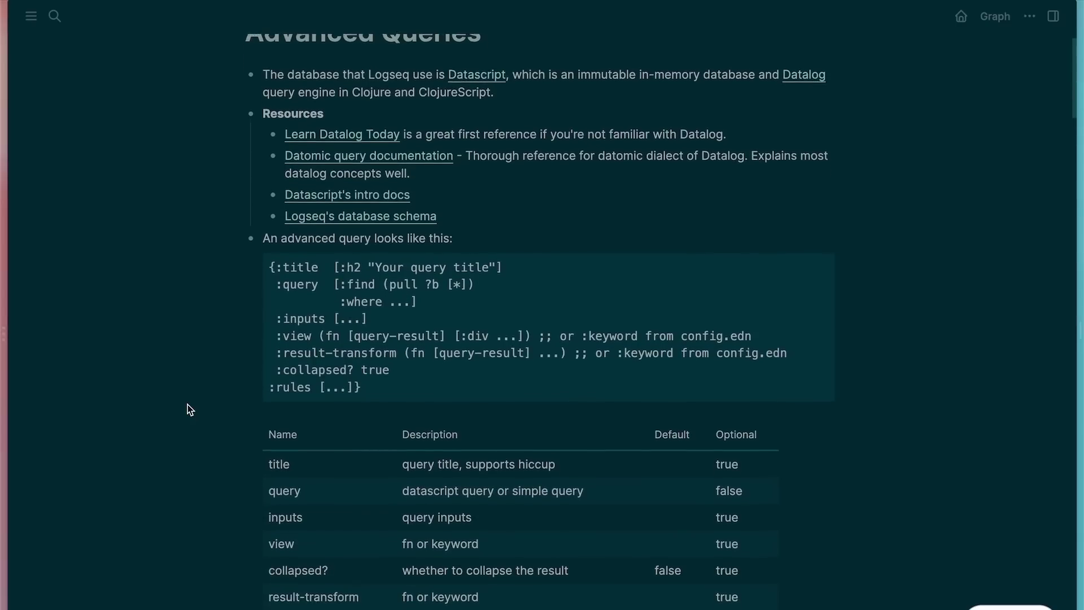
pyautogui.scroll(-7, 188, 404)
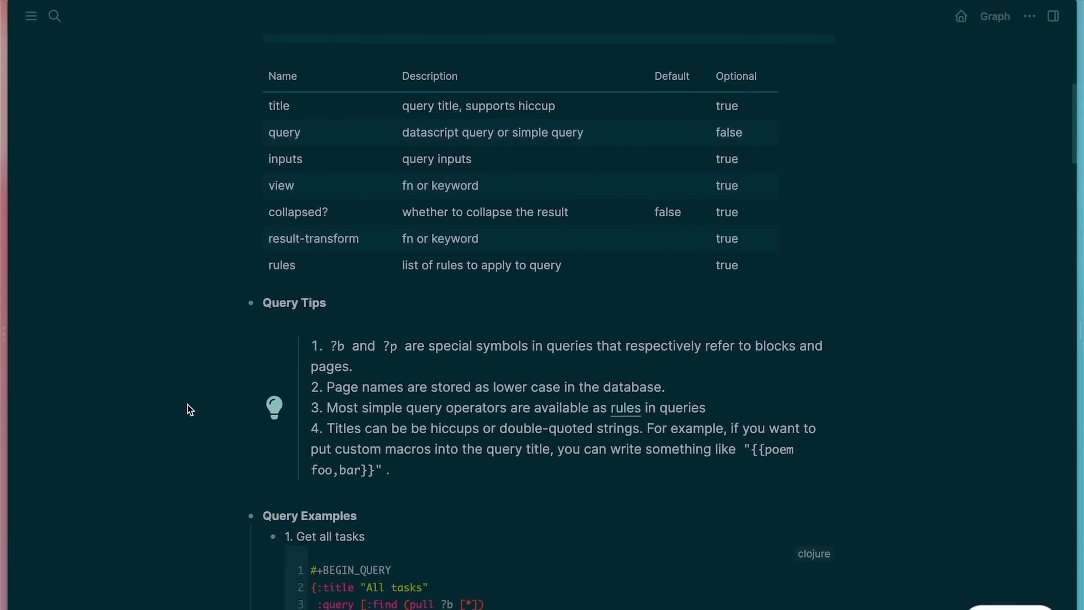
pyautogui.scroll(-6, 187, 404)
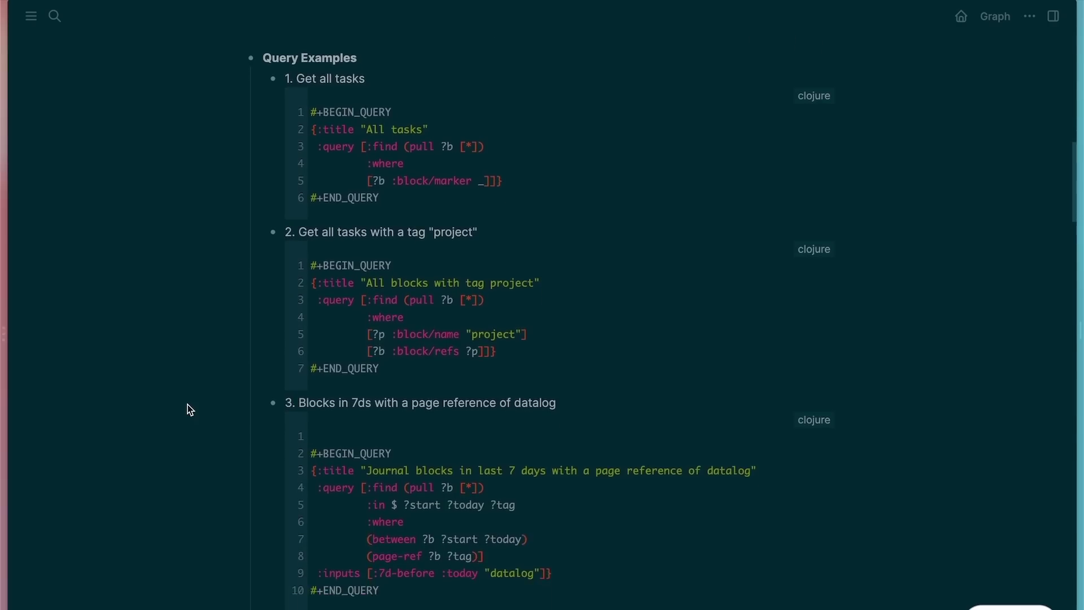
pyautogui.scroll(-3, 188, 405)
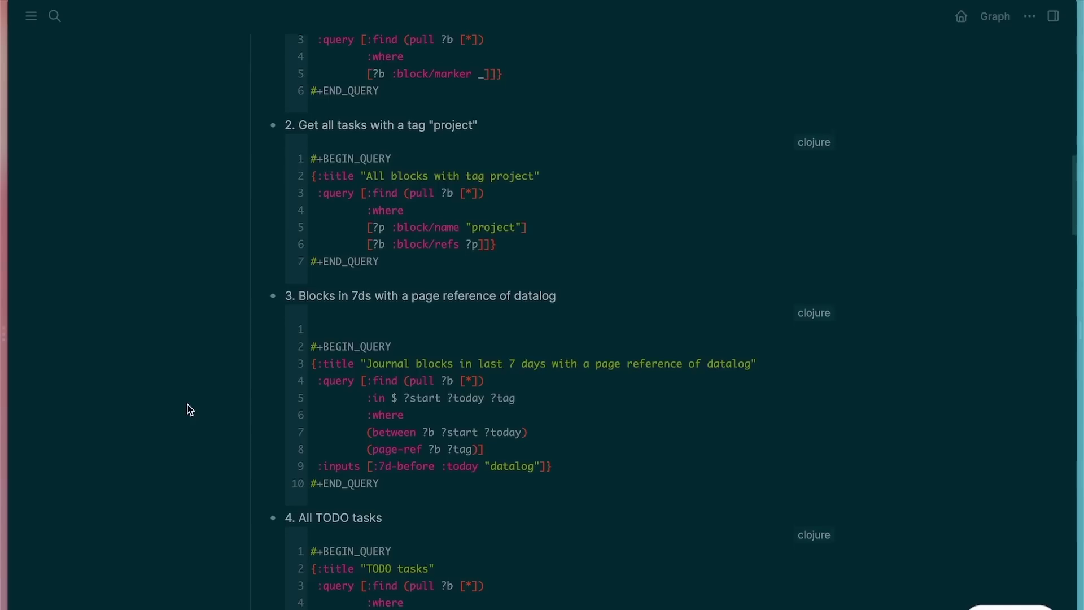
pyautogui.scroll(-3, 187, 404)
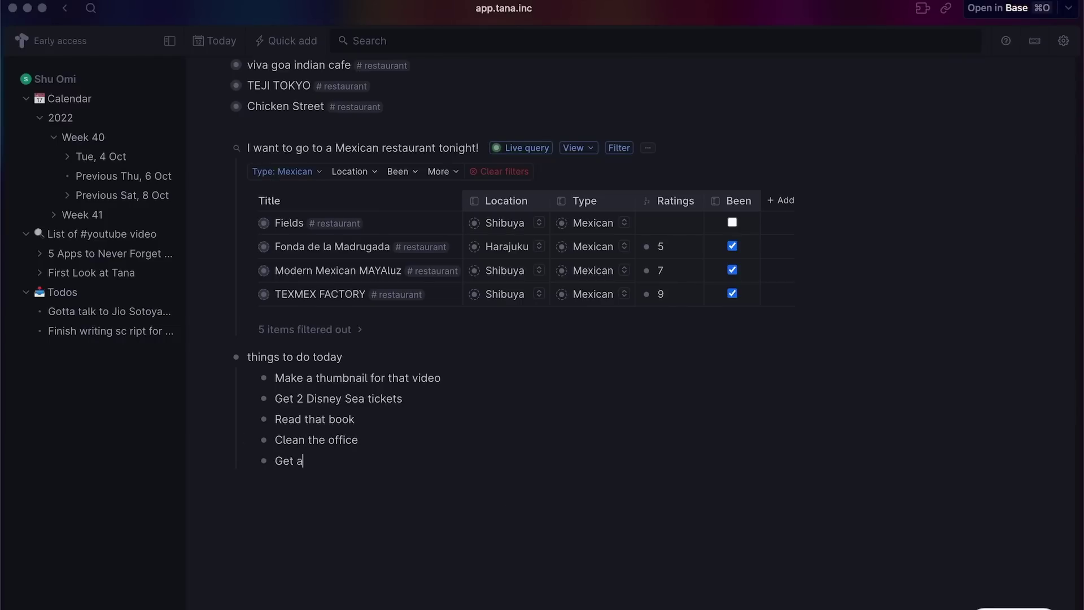
# - Move Get a new humidifier above Clean the office and tag all five to-dos #todo
pyautogui.press('shift+super+Up')
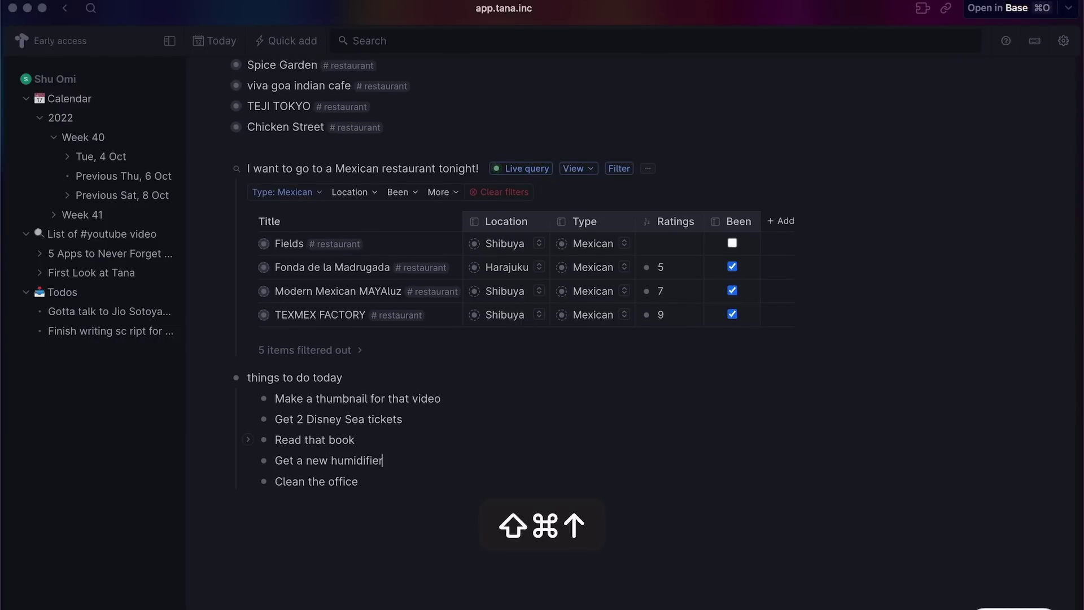
pyautogui.moveTo(370, 478); pyautogui.dragTo(275, 403)
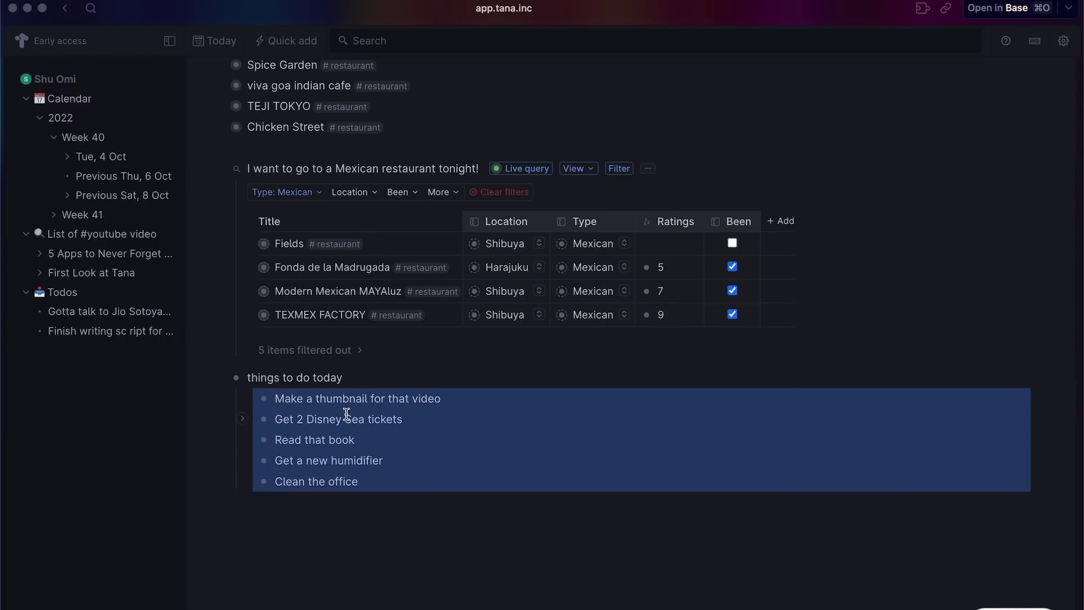
pyautogui.hotkey('shift', '3')
pyautogui.write('todo')
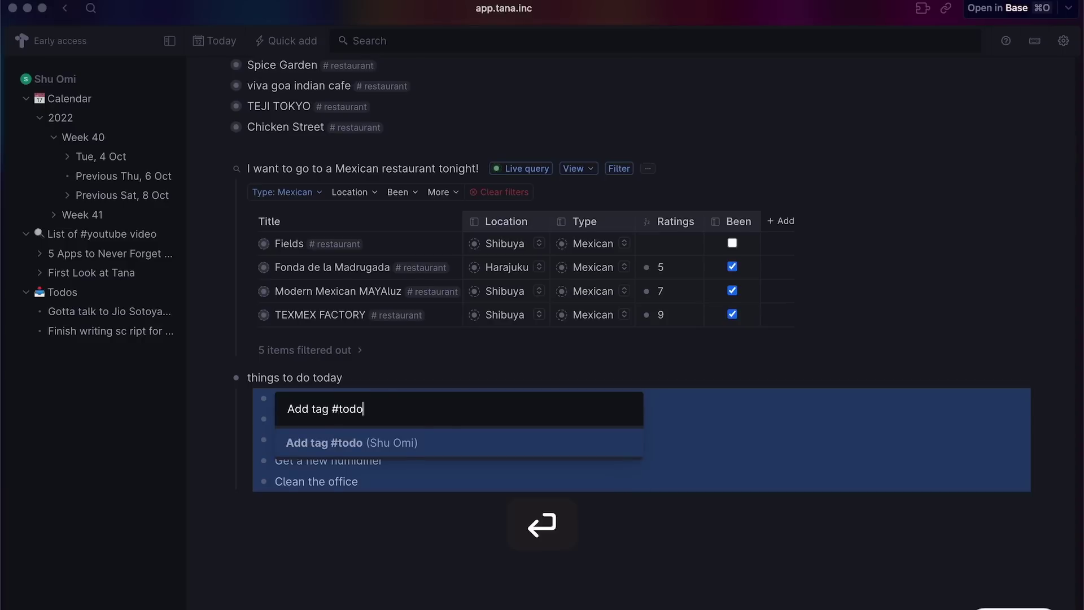
pyautogui.press('Return')
pyautogui.click(464, 482)
# - Open the #todo tag's configuration and start creating a new field
pyautogui.moveTo(483, 399)
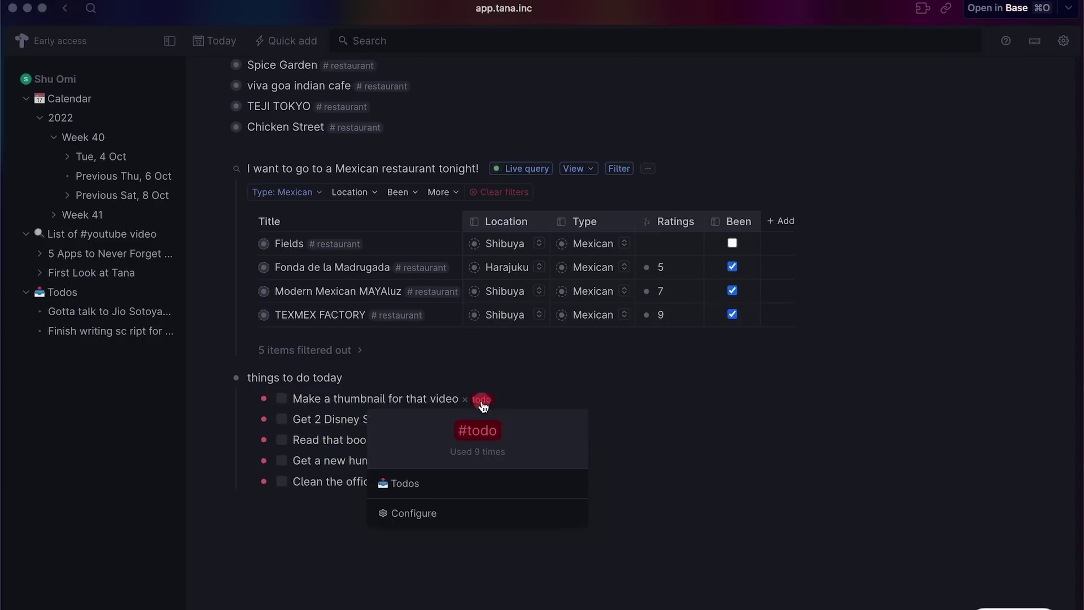
pyautogui.click(411, 526)
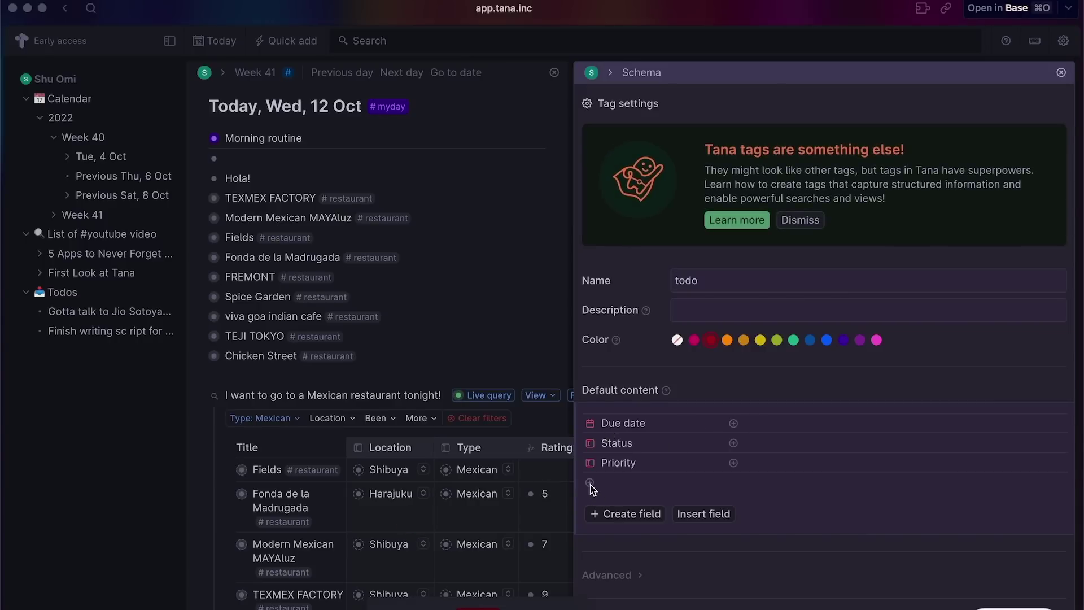
pyautogui.click(631, 522)
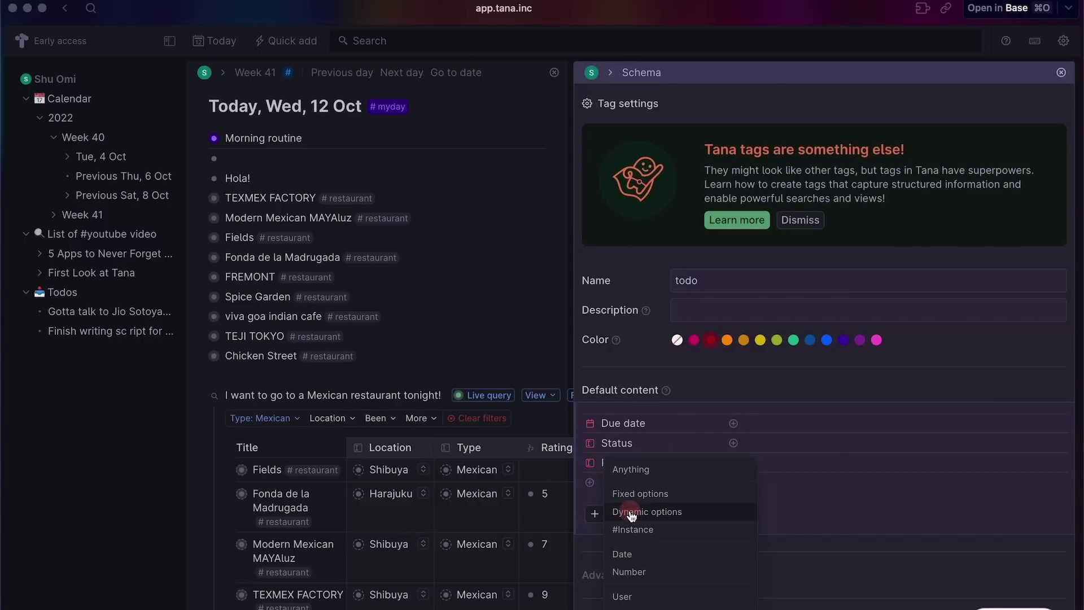
pyautogui.press('super+k')
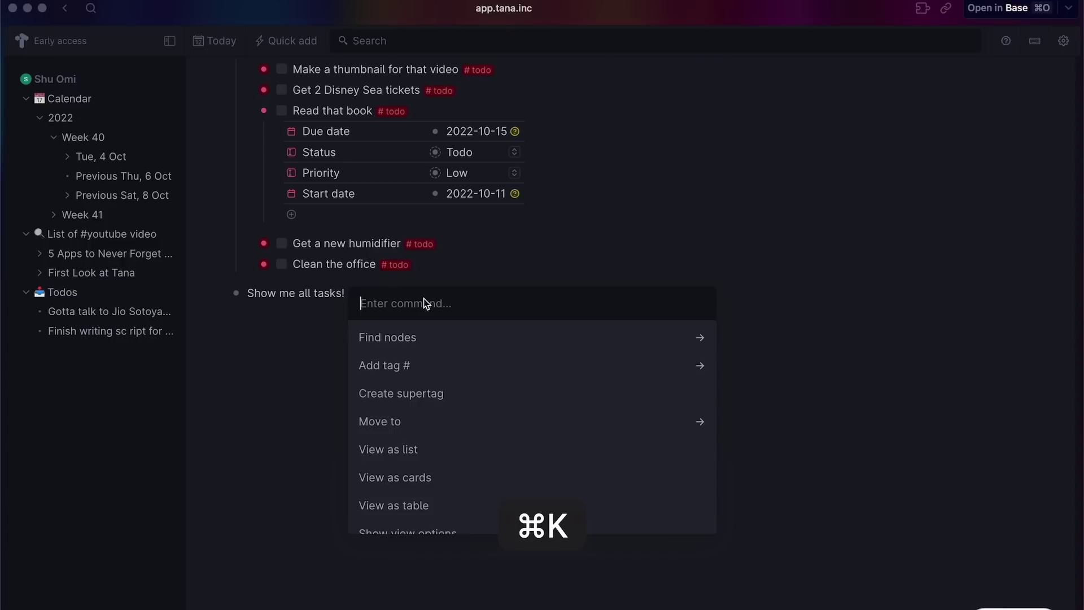
# - Turn the block into a live #todo Find nodes query shown as cards
pyautogui.write('find')
pyautogui.press('Return')
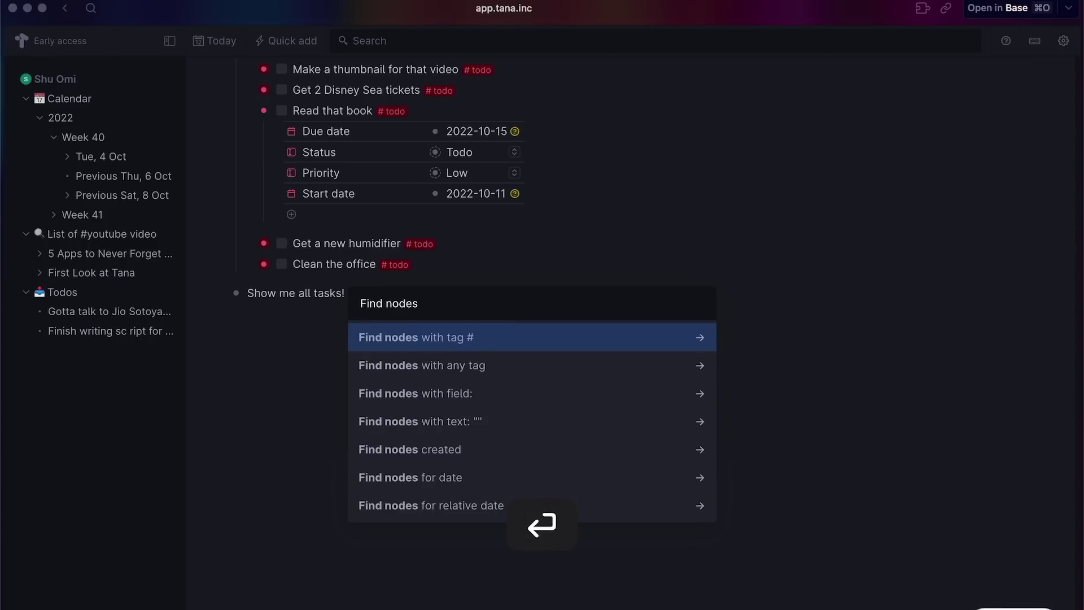
pyautogui.press('Return')
pyautogui.write('tod')
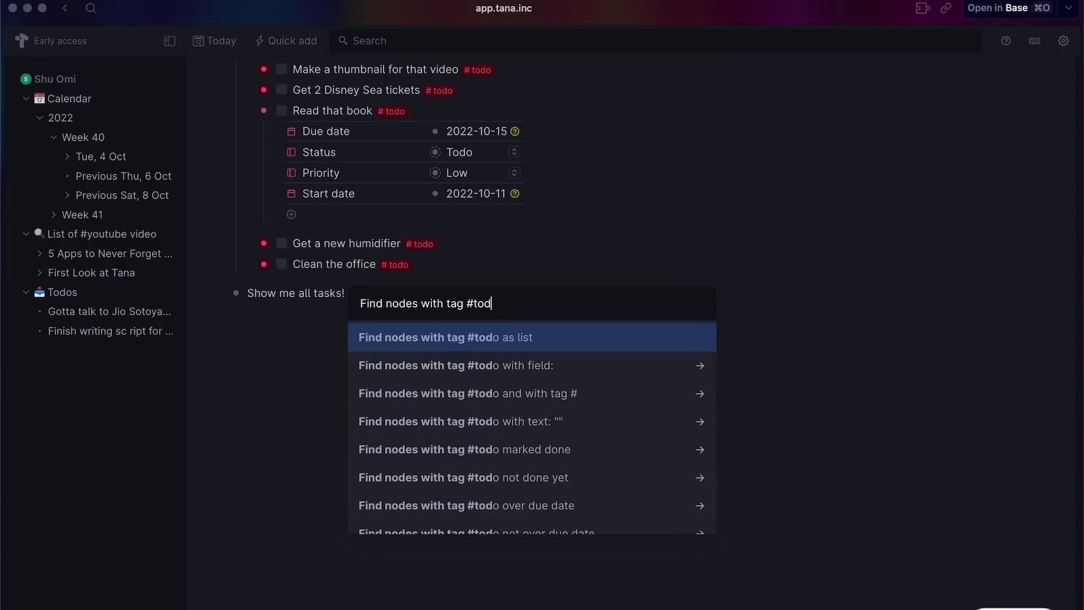
pyautogui.press('Return')
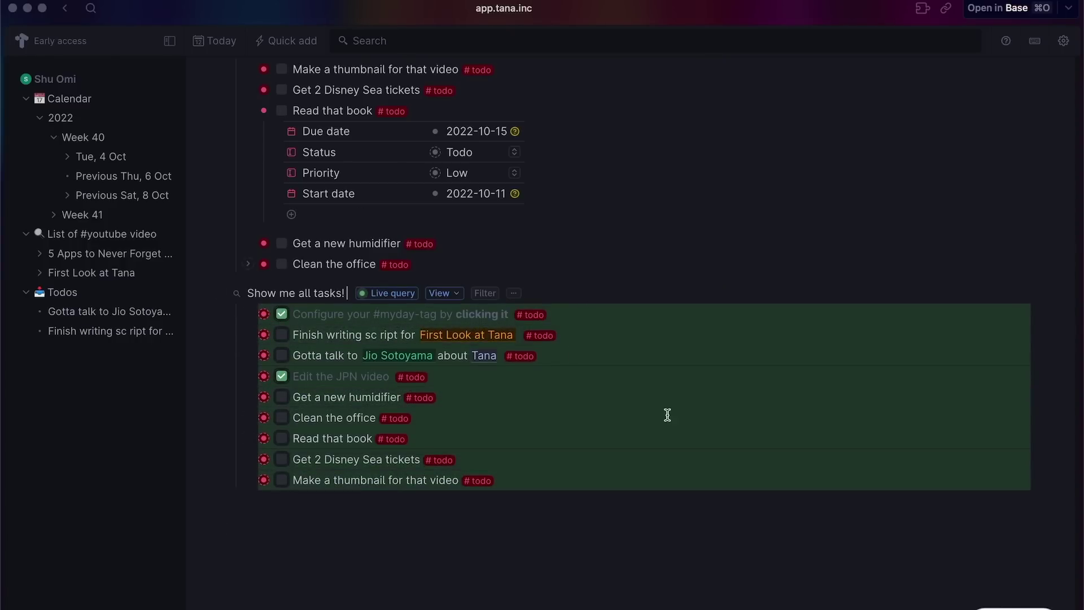
pyautogui.click(445, 293)
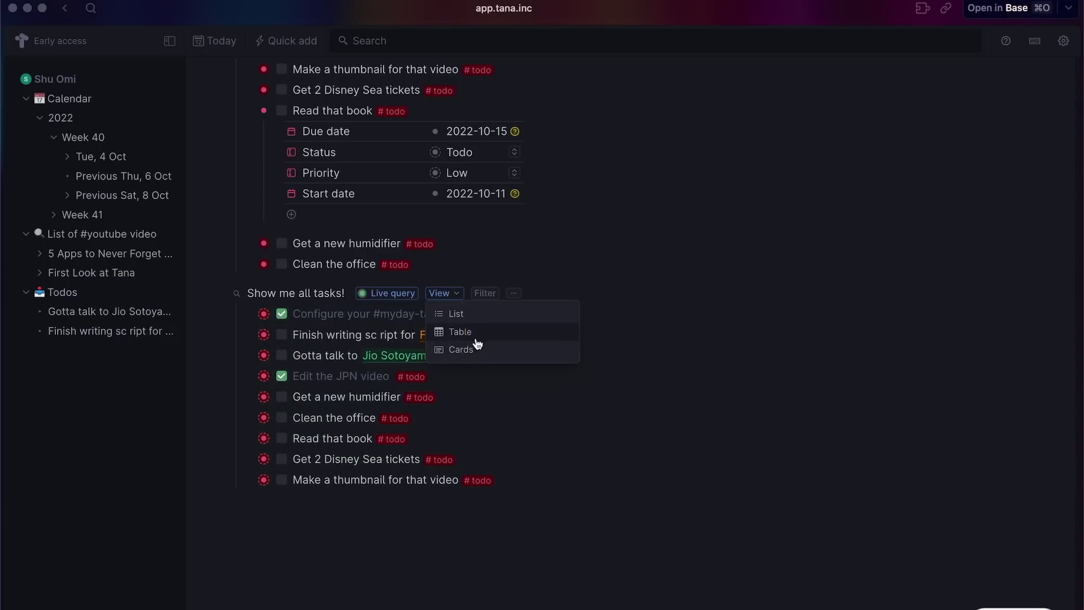
pyautogui.click(476, 333)
# - Group the task cards by Priority and move Get 2 Disney Sea tickets into Low
pyautogui.click(449, 293)
pyautogui.click(474, 350)
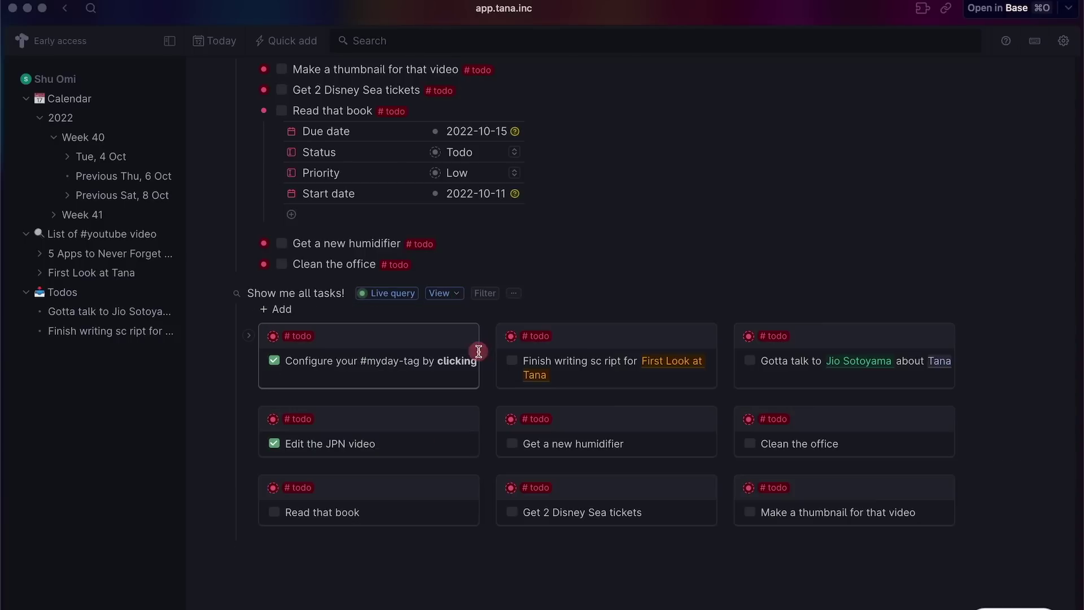
pyautogui.click(514, 294)
pyautogui.click(527, 312)
pyautogui.click(650, 370)
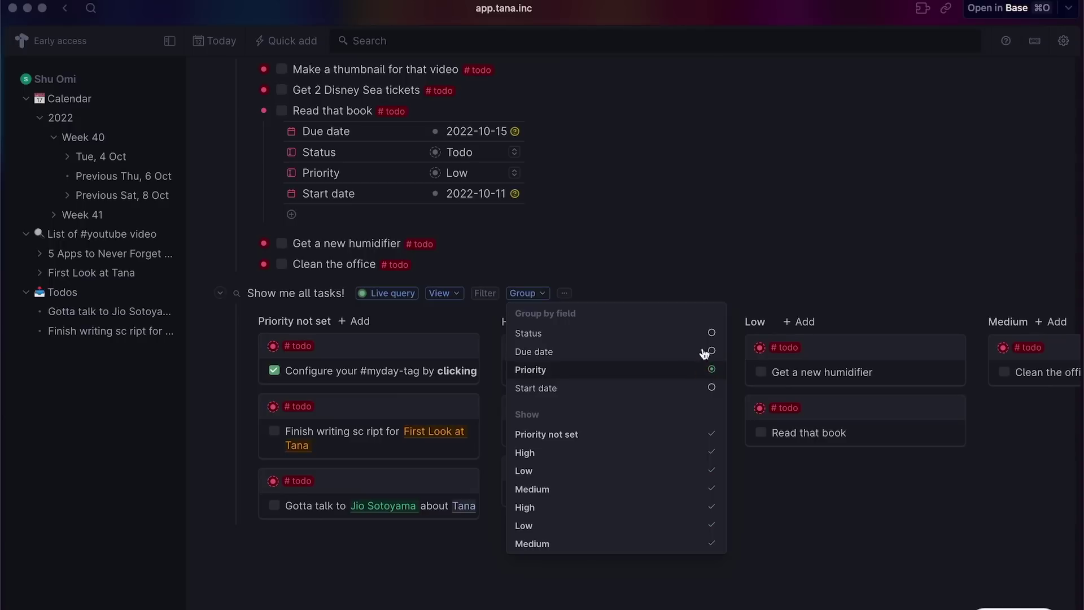
pyautogui.click(773, 271)
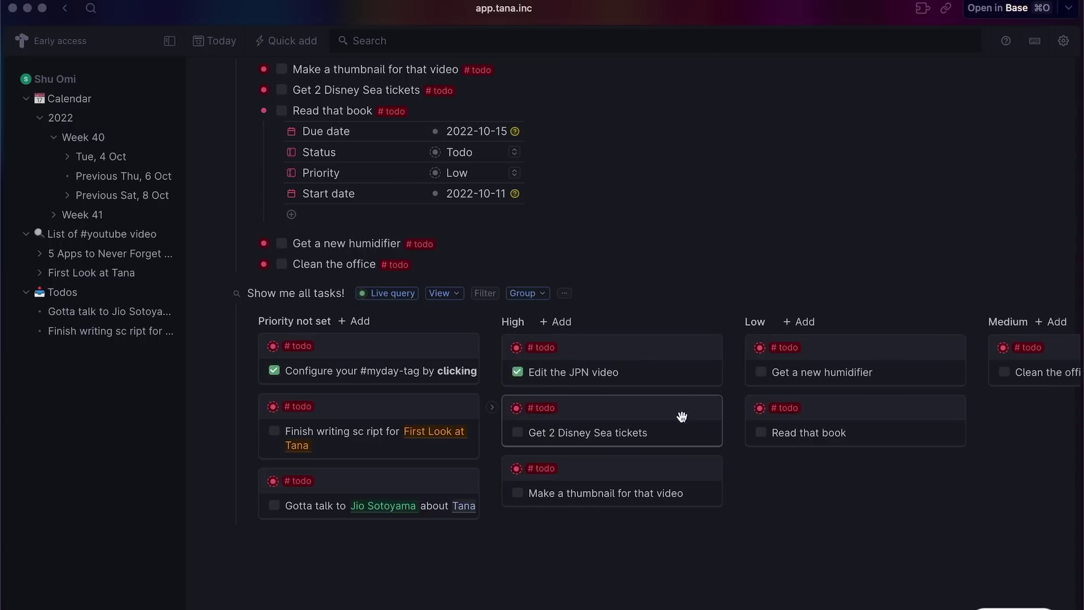
pyautogui.moveTo(680, 416); pyautogui.dragTo(927, 526)
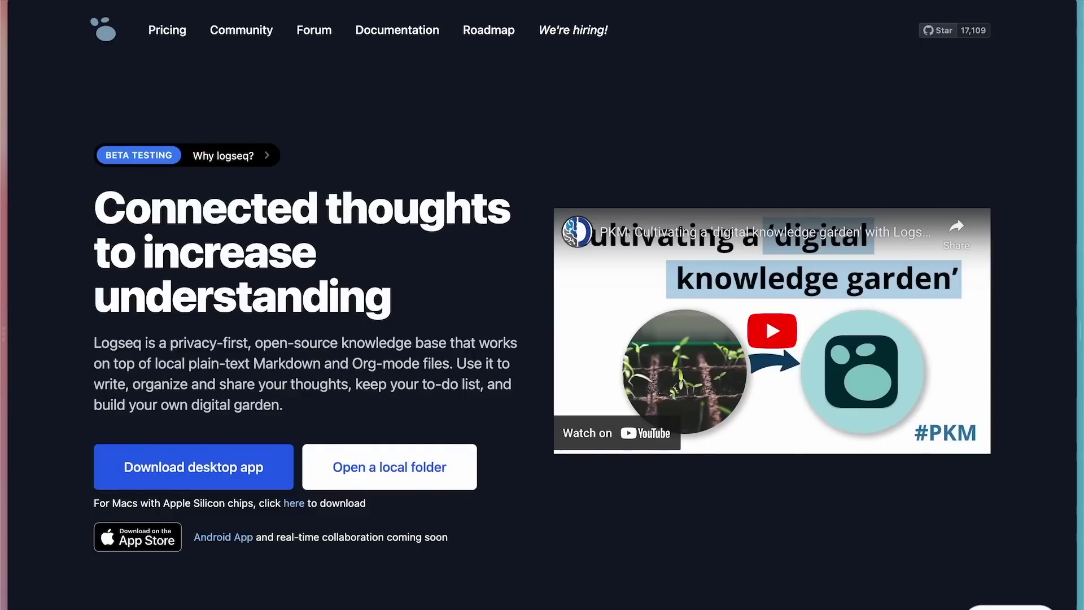
# - Scroll the Logseq homepage down to the 'Your data is yours, forever!' section
pyautogui.scroll(-2, 542, 305)
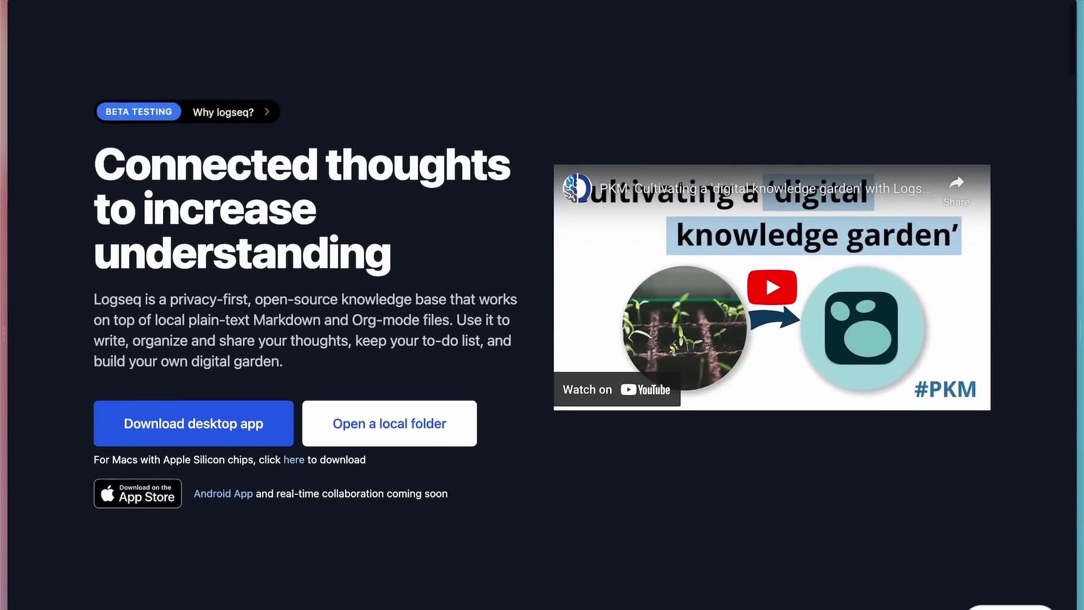
pyautogui.scroll(-10, 542, 305)
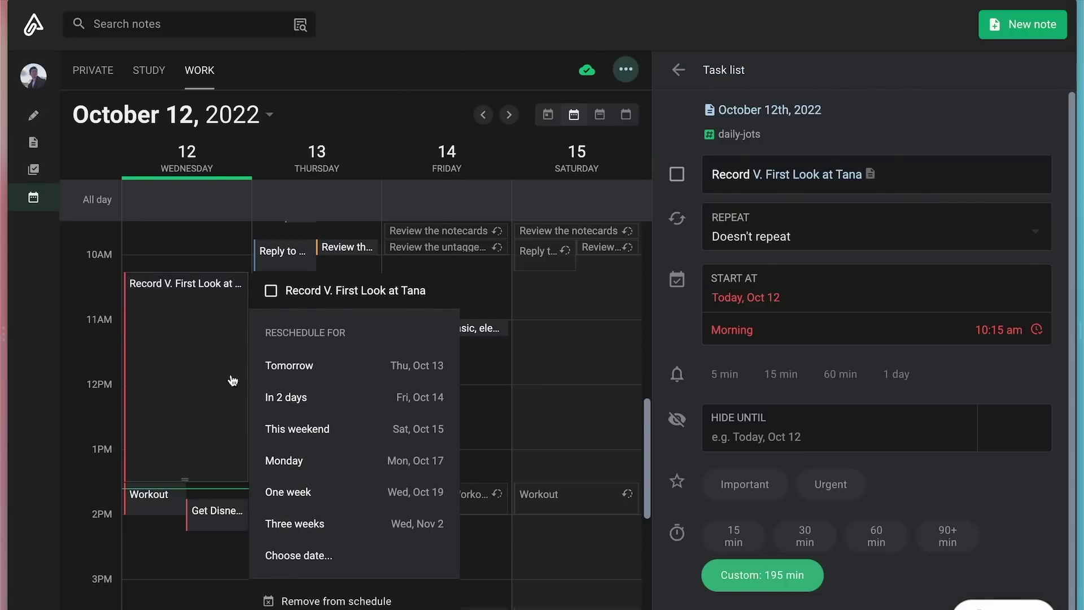
# - Mark the 'Record V. First Look at Tana' calendar task as complete
pyautogui.click(271, 295)
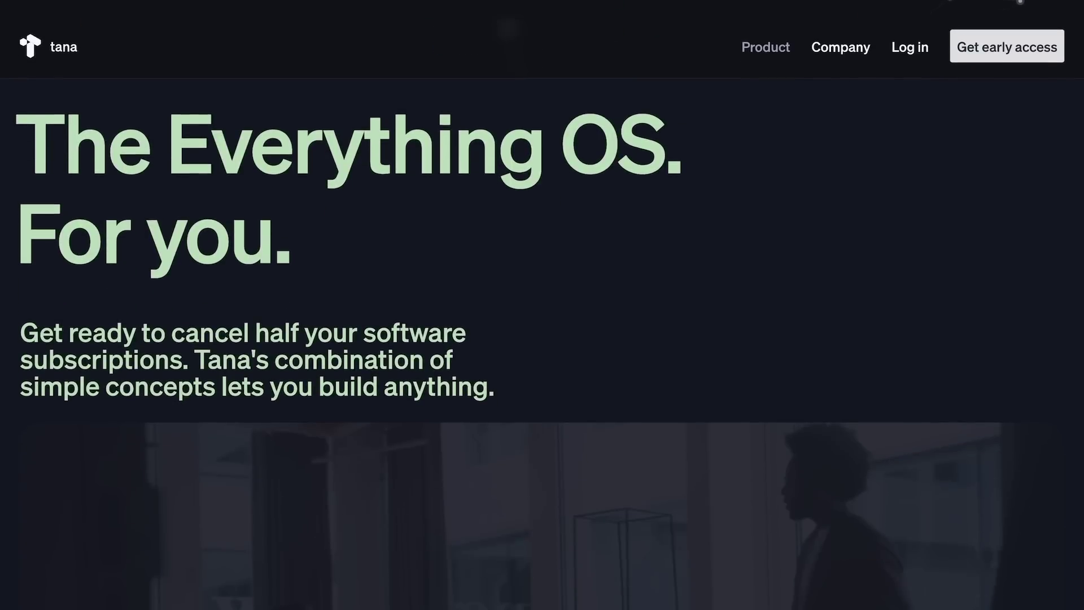
pyautogui.scroll(-10, 543, 338)
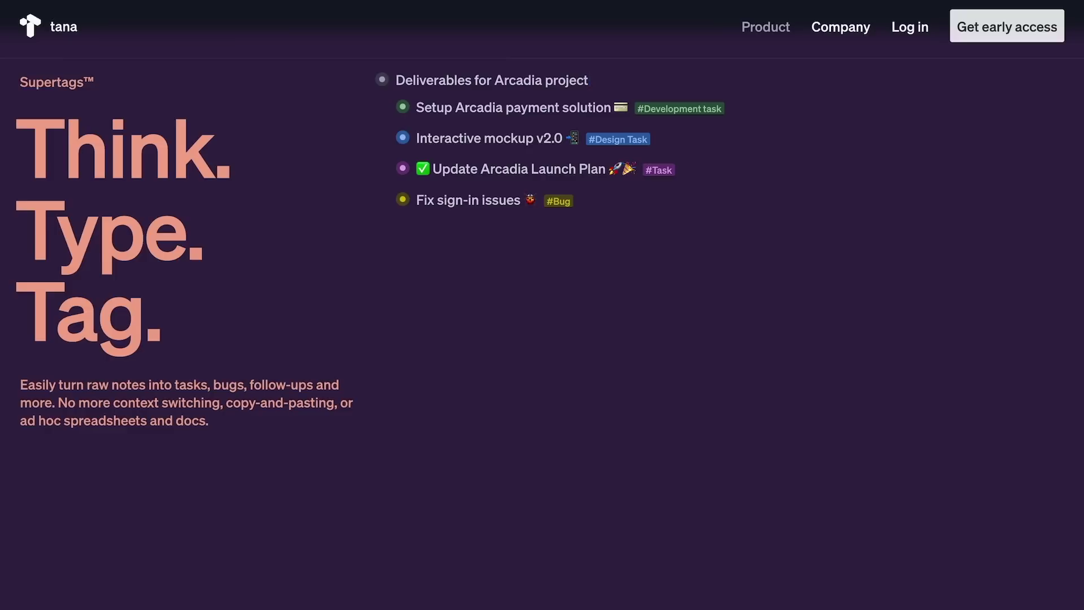
# - Scroll the Tana homepage down to the 'Collect. Connect. Collaborate.' graph section
pyautogui.scroll(-5, 542, 305)
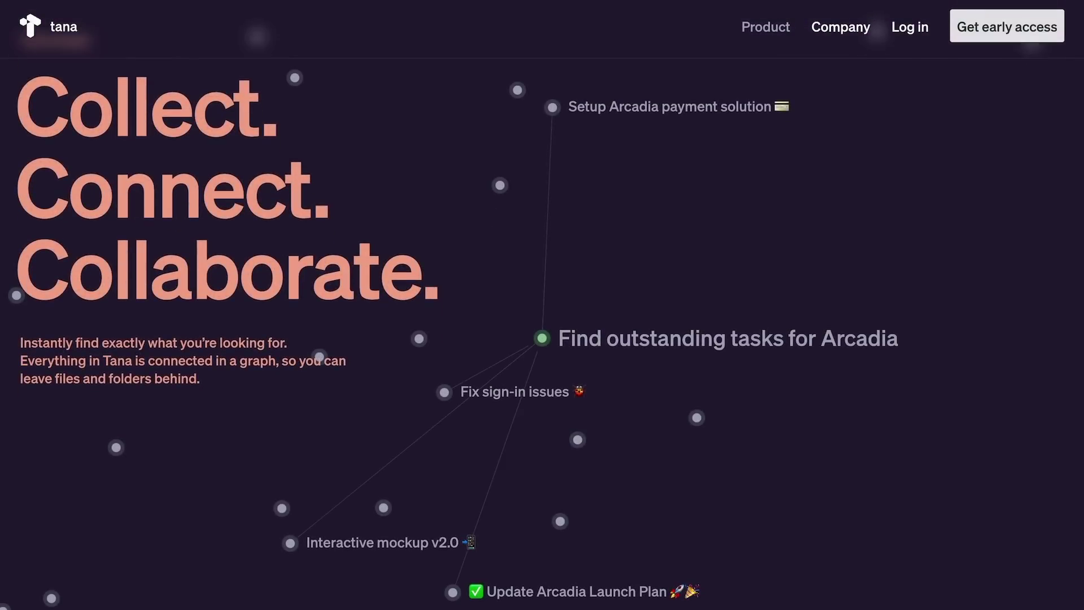